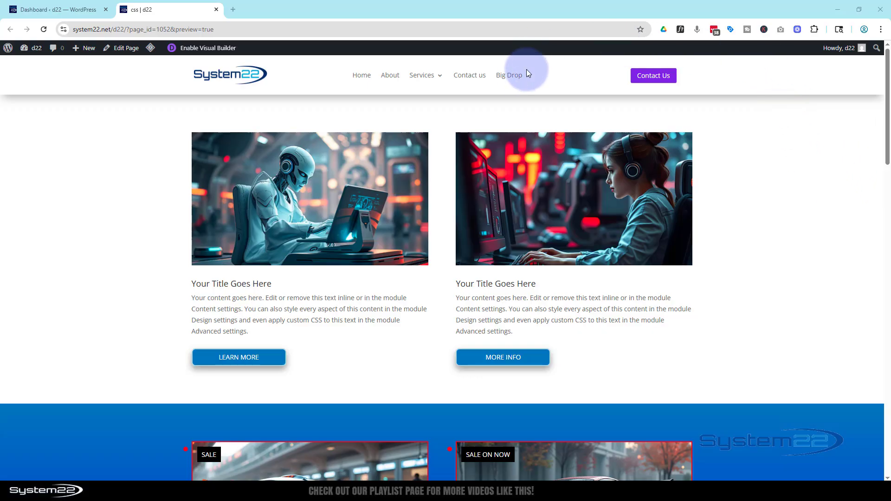
Step: Preview the Services and Big Drop four-column mega menus in the site header
{"action": "mouse_move", "coordinate": [425, 78]}
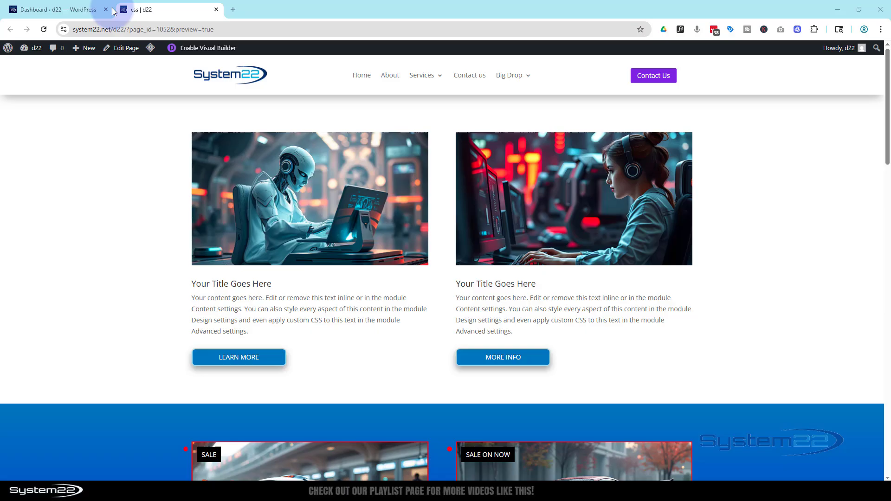
Step: Go from the Dashboard to Appearance > Menus
{"action": "left_click", "coordinate": [35, 7]}
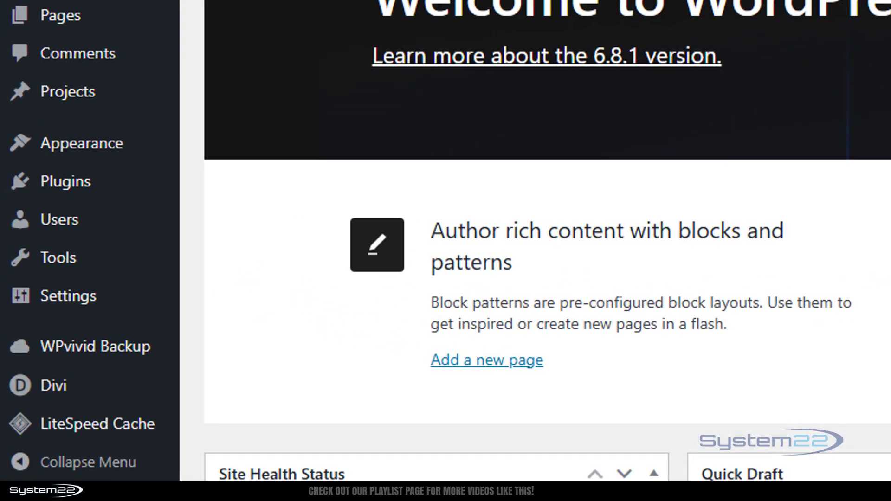
{"action": "mouse_move", "coordinate": [94, 145]}
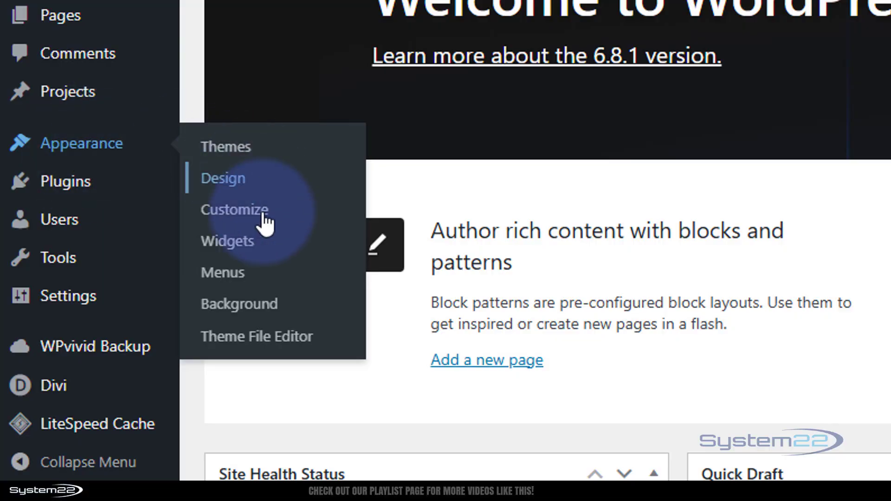
{"action": "left_click", "coordinate": [245, 279]}
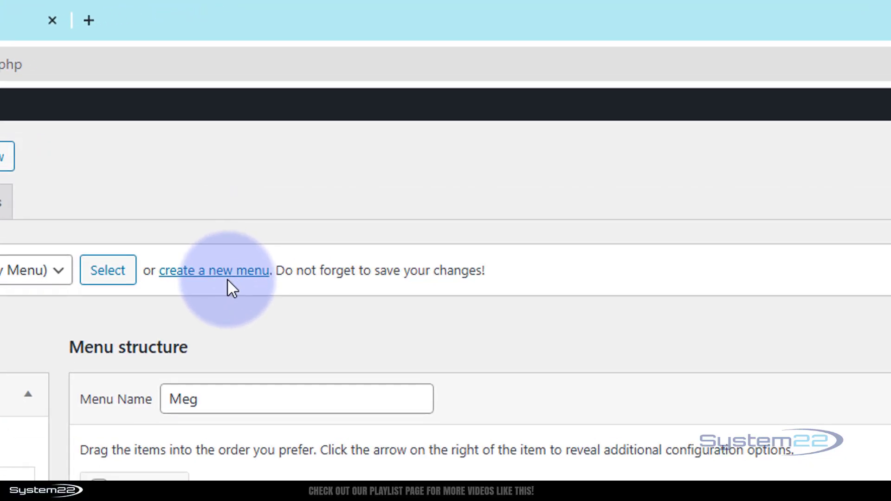
Step: Start a new menu named Mega 2 with Primary Menu as its display location
{"action": "left_click", "coordinate": [226, 276]}
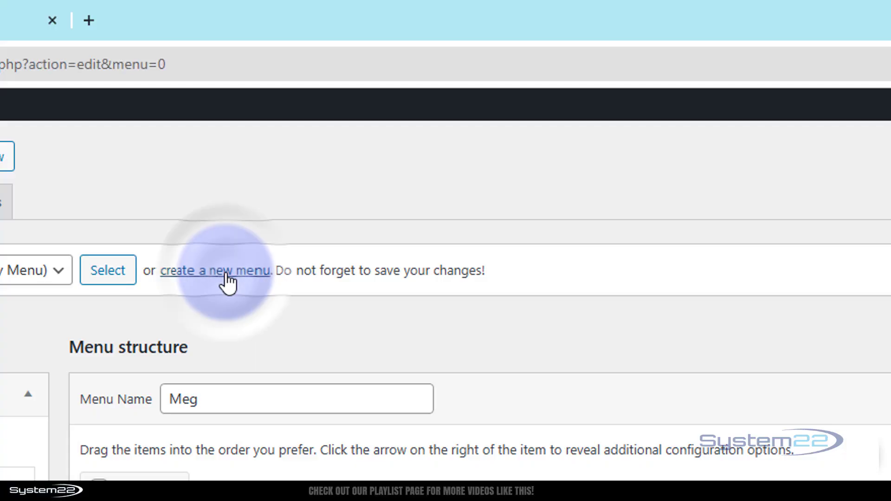
{"action": "left_click", "coordinate": [207, 397]}
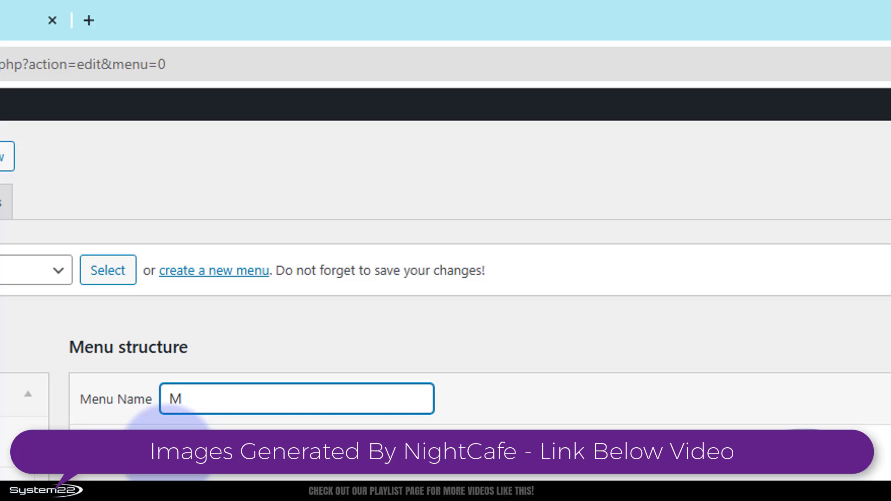
{"action": "type", "text": "Mega 2"}
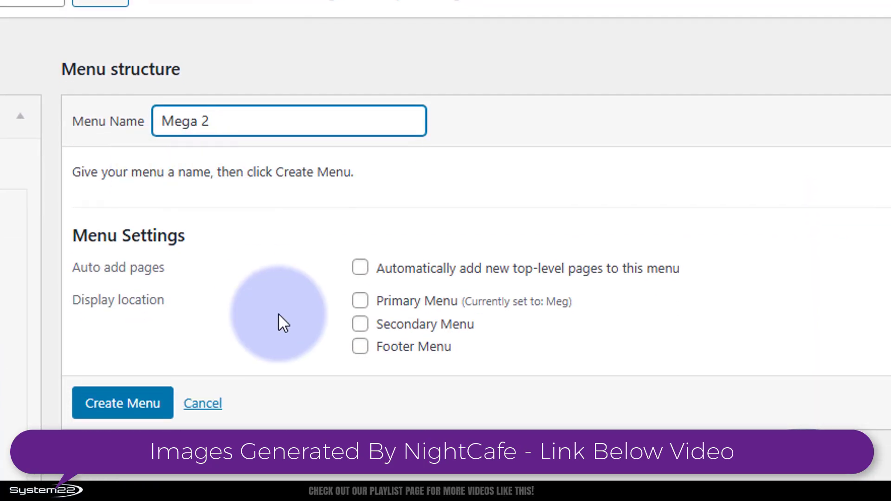
{"action": "left_click", "coordinate": [360, 300]}
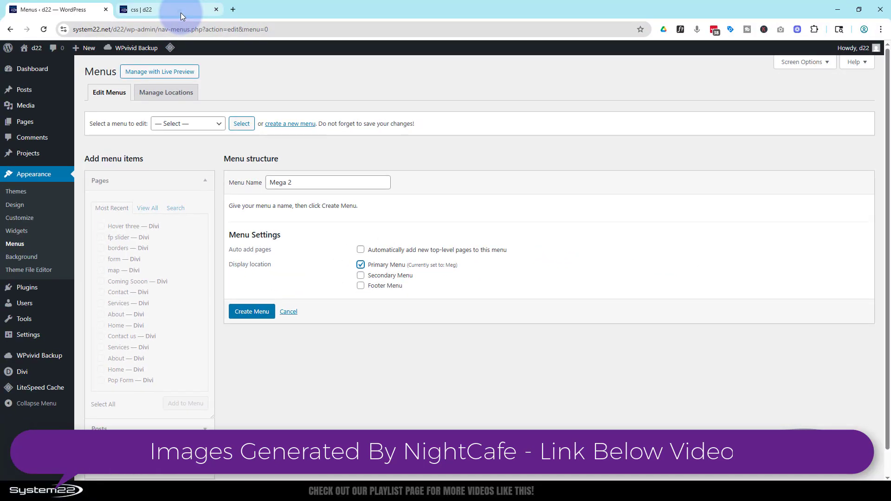
{"action": "left_click", "coordinate": [180, 13]}
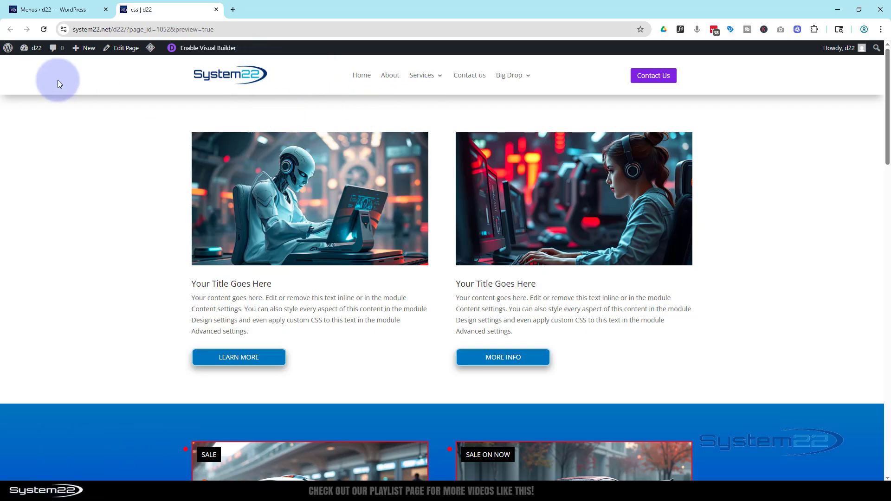
{"action": "left_click", "coordinate": [81, 10]}
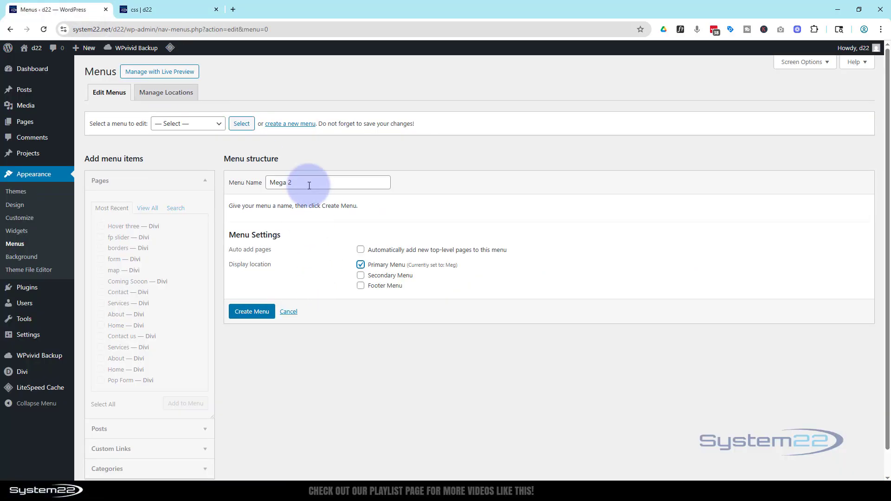
Step: Create Mega 2, add the About and Contact pages, and order items Home, About, Services, Contact
{"action": "left_click", "coordinate": [257, 314]}
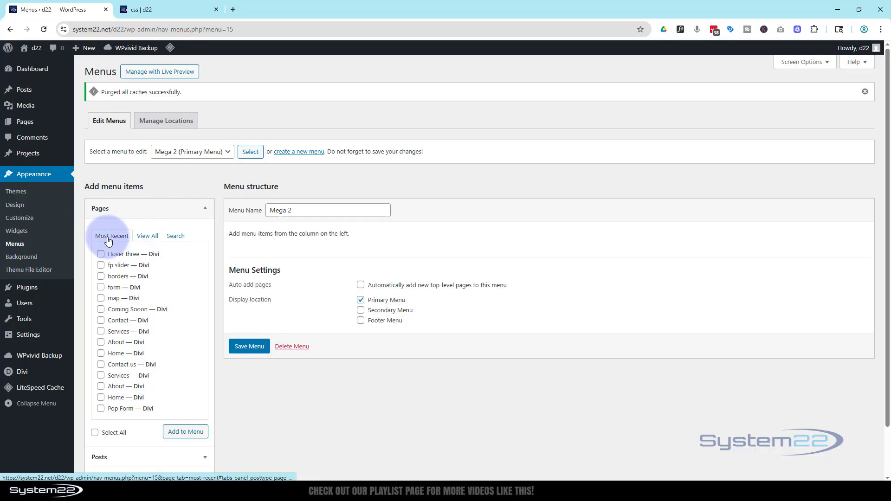
{"action": "left_click", "coordinate": [145, 237]}
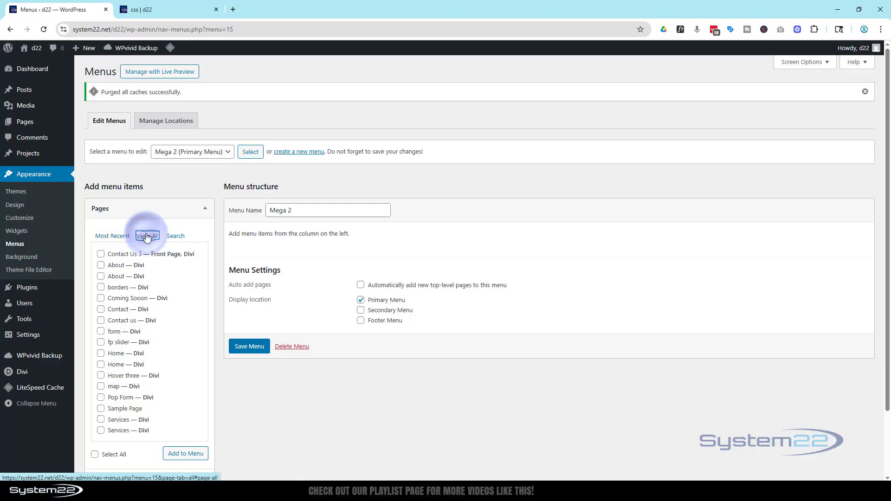
{"action": "scroll", "coordinate": [191, 306], "scroll_direction": "down", "scroll_amount": 1}
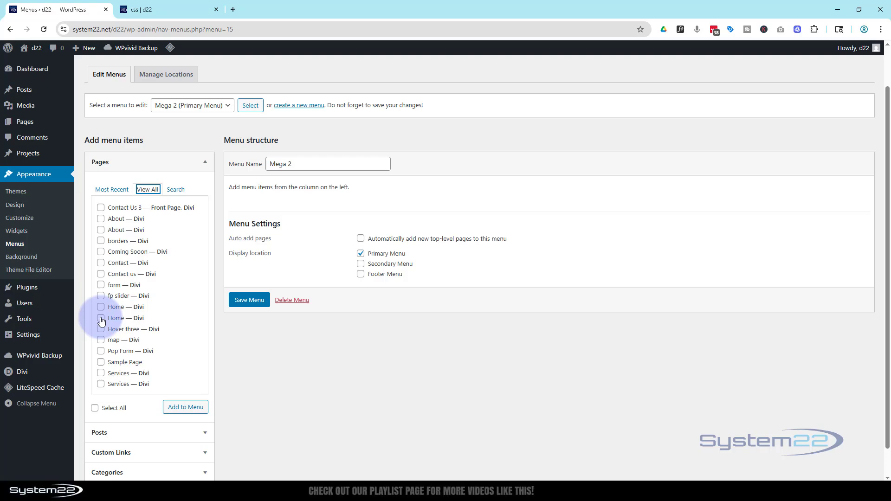
{"action": "left_click", "coordinate": [101, 218]}
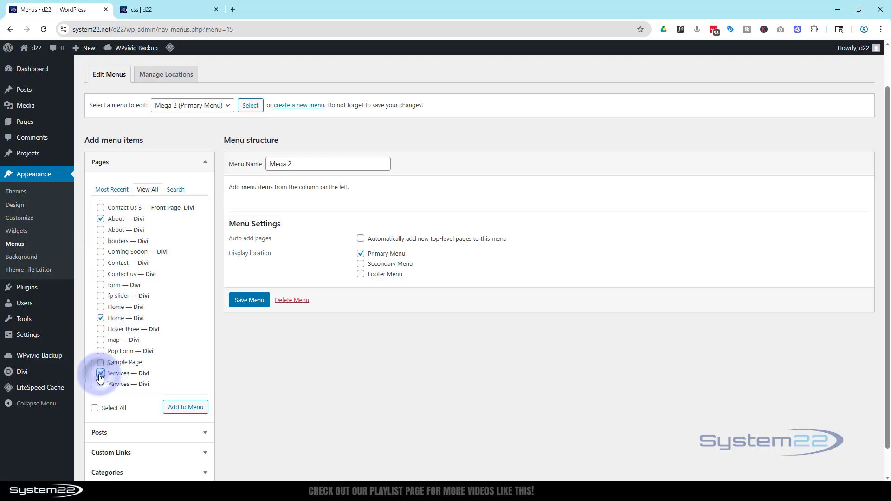
{"action": "left_click", "coordinate": [101, 264]}
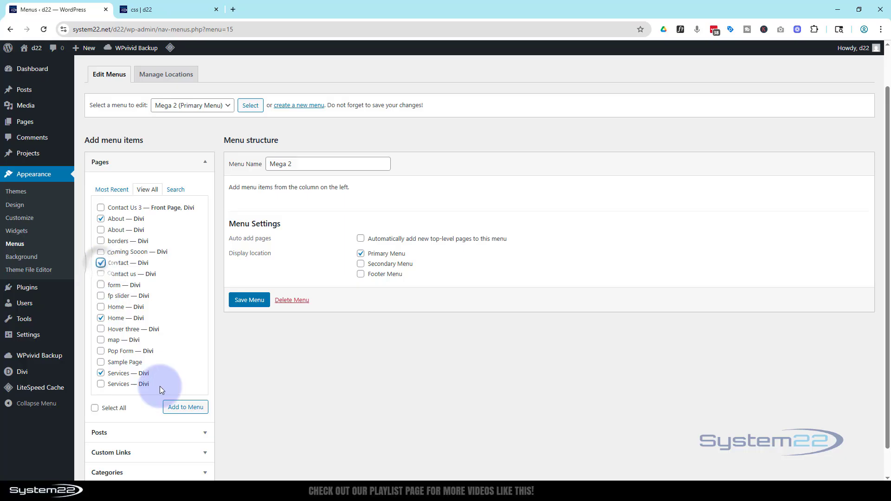
{"action": "left_click", "coordinate": [180, 411]}
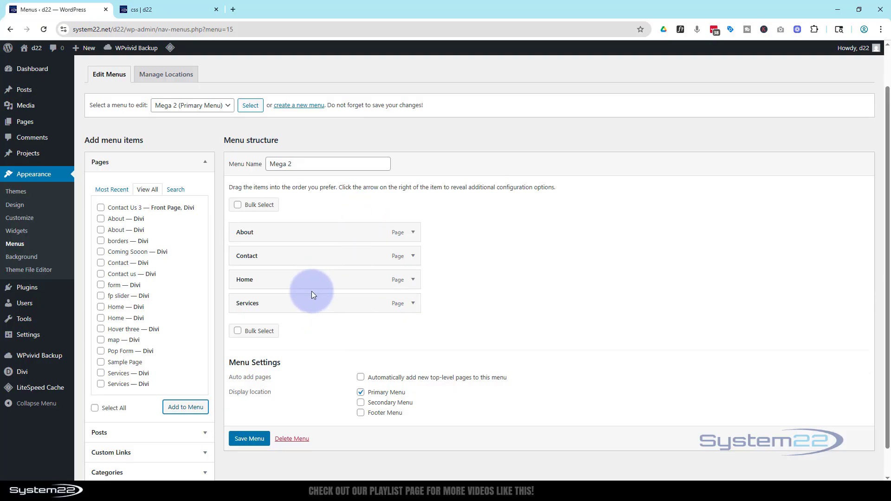
{"action": "left_click_drag", "start_coordinate": [303, 281], "coordinate": [302, 235]}
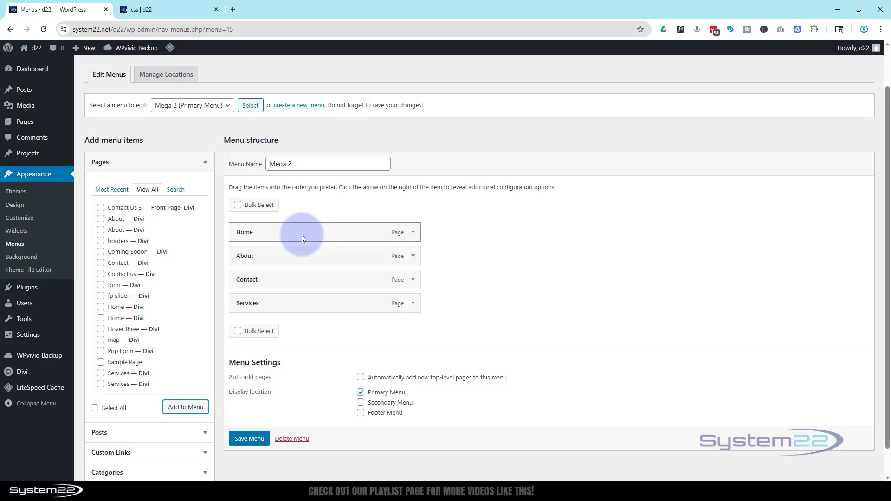
{"action": "left_click_drag", "start_coordinate": [311, 277], "coordinate": [313, 299]}
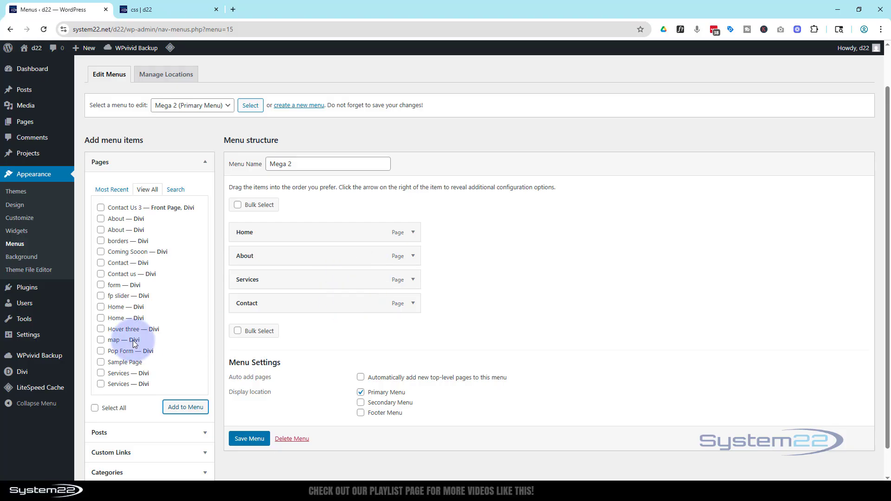
Step: Add Contact Us 3, form, fp slider, Hover three, map, Pop Form and Sample Page to Mega 2
{"action": "scroll", "coordinate": [127, 421], "scroll_direction": "down", "scroll_amount": 1}
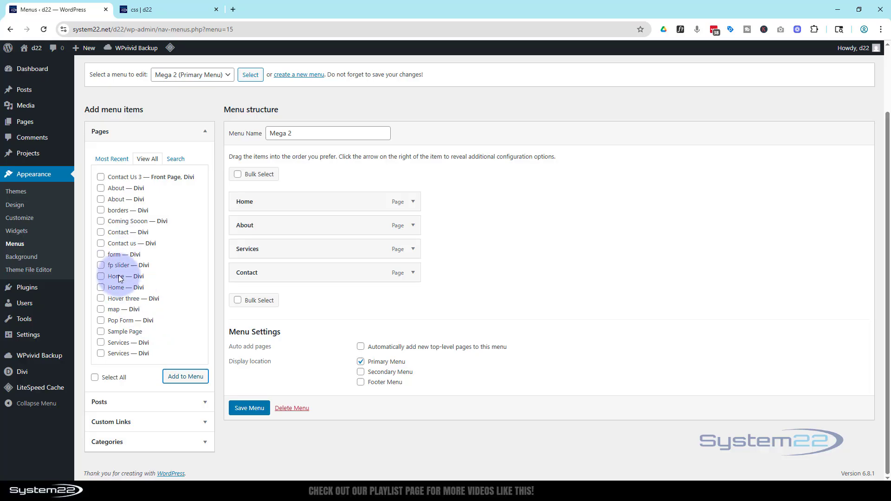
{"action": "left_click", "coordinate": [100, 176]}
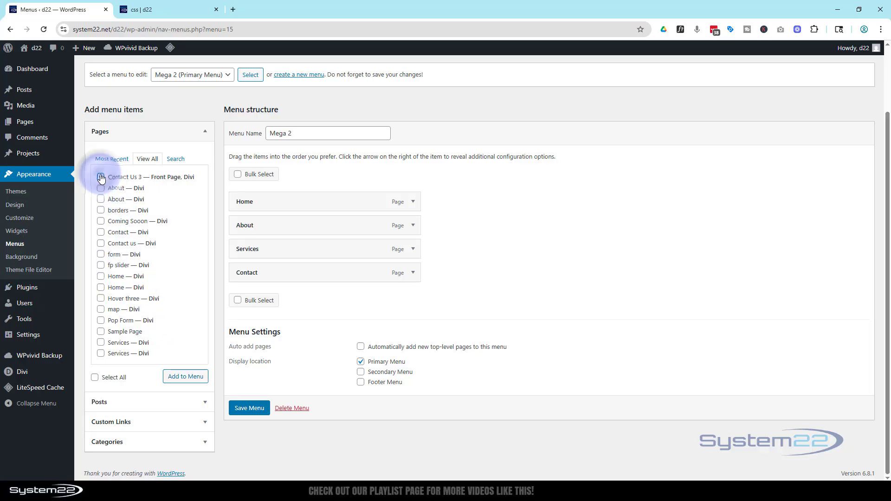
{"action": "left_click", "coordinate": [100, 254]}
{"action": "left_click", "coordinate": [101, 265]}
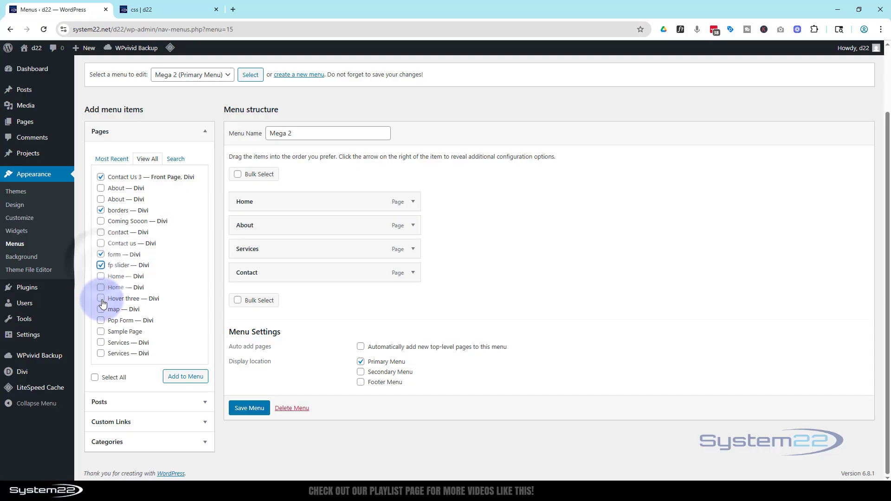
{"action": "left_click", "coordinate": [100, 299]}
{"action": "left_click", "coordinate": [100, 309]}
{"action": "left_click", "coordinate": [100, 320]}
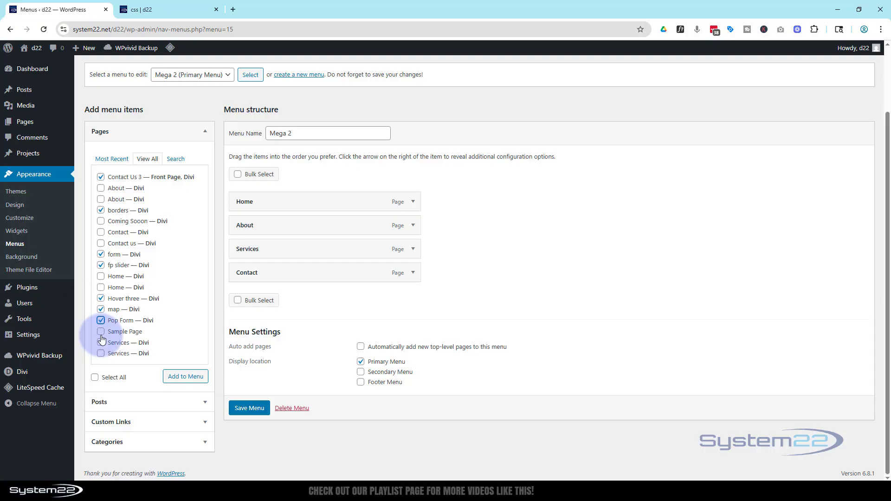
{"action": "left_click", "coordinate": [101, 332]}
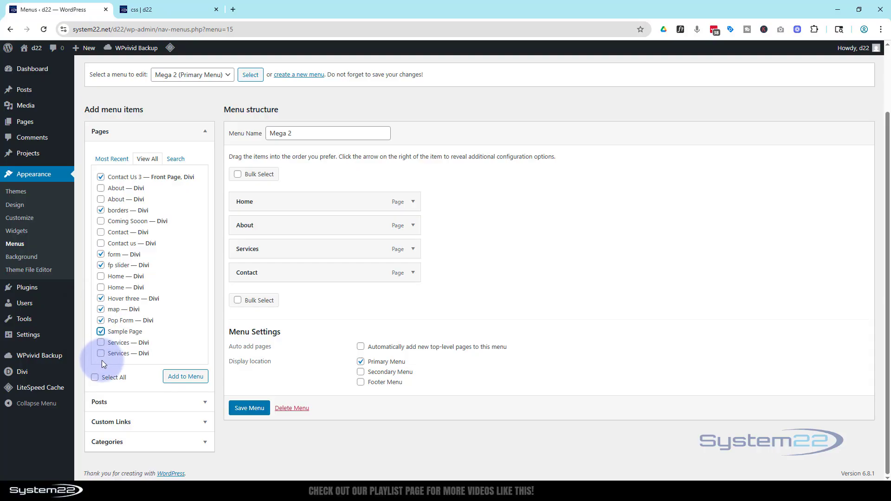
{"action": "left_click", "coordinate": [191, 379]}
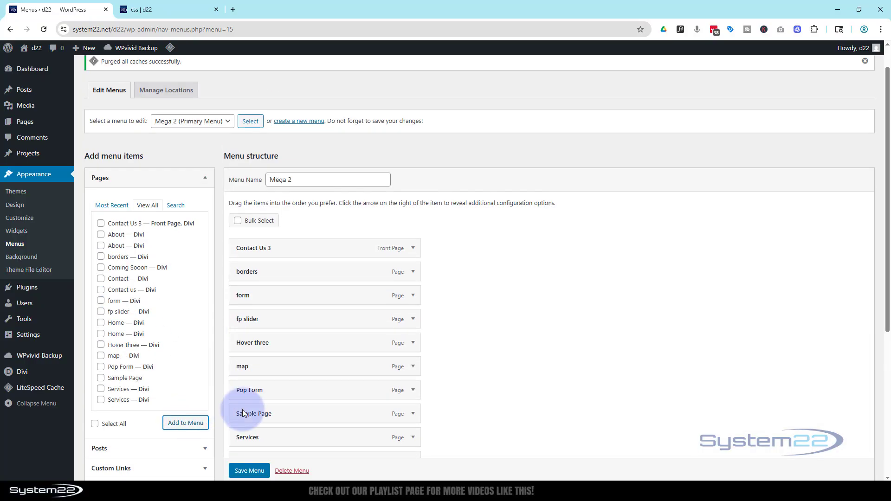
Step: Nest the first pages, Sample Page, Pop Form and map, under Services
{"action": "scroll", "coordinate": [315, 411], "scroll_direction": "down", "scroll_amount": 1}
{"action": "scroll", "coordinate": [315, 411], "scroll_direction": "down", "scroll_amount": 1}
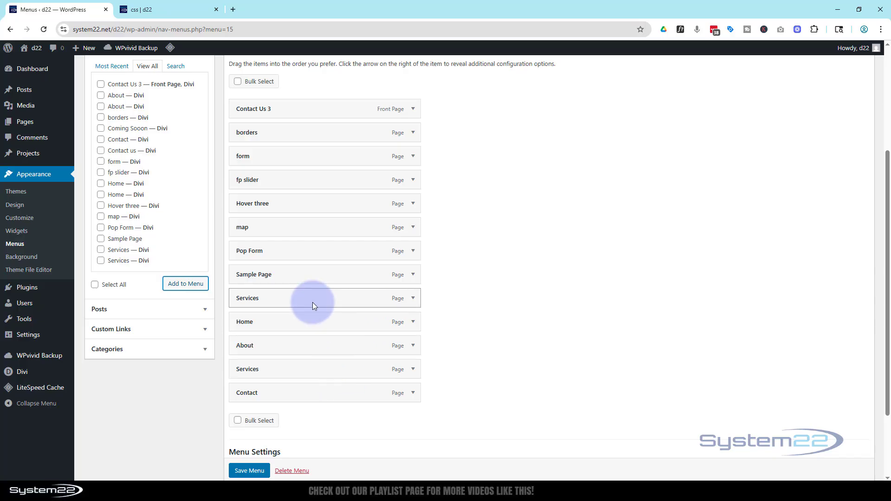
{"action": "left_click_drag", "start_coordinate": [312, 299], "coordinate": [311, 369]}
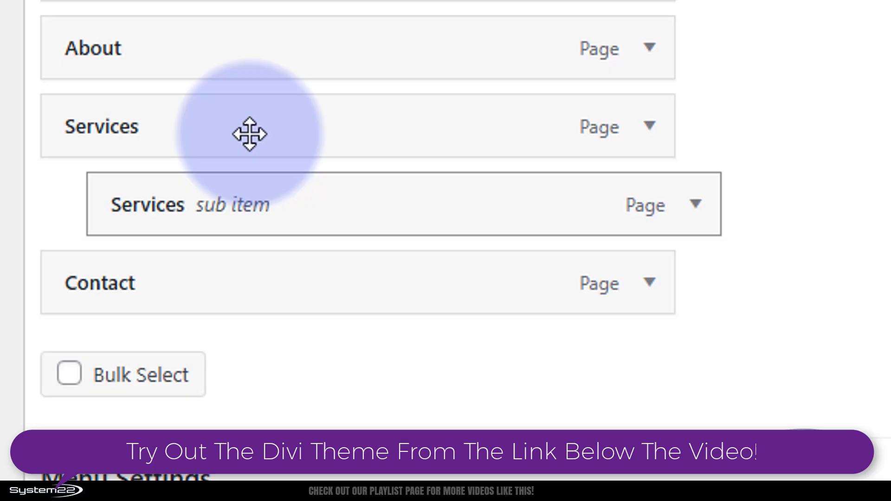
{"action": "left_click_drag", "start_coordinate": [371, 2], "coordinate": [331, 215]}
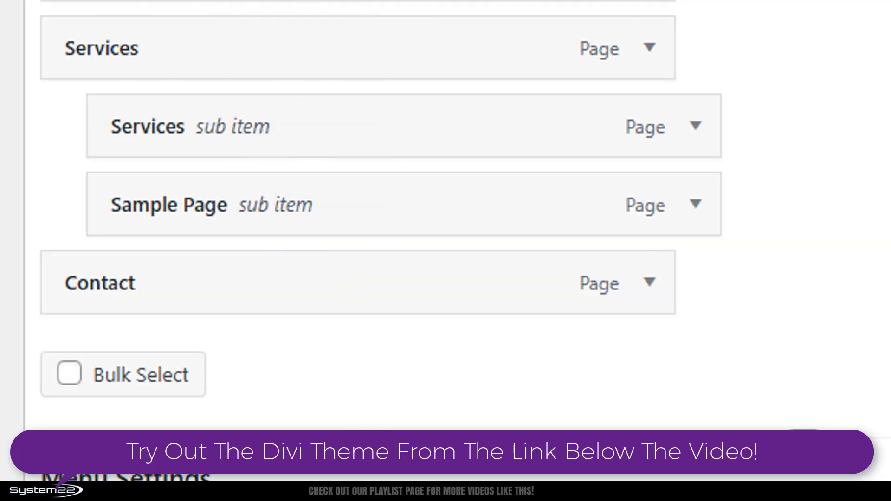
{"action": "left_click_drag", "start_coordinate": [403, 5], "coordinate": [292, 227]}
{"action": "left_click_drag", "start_coordinate": [408, 2], "coordinate": [287, 187]}
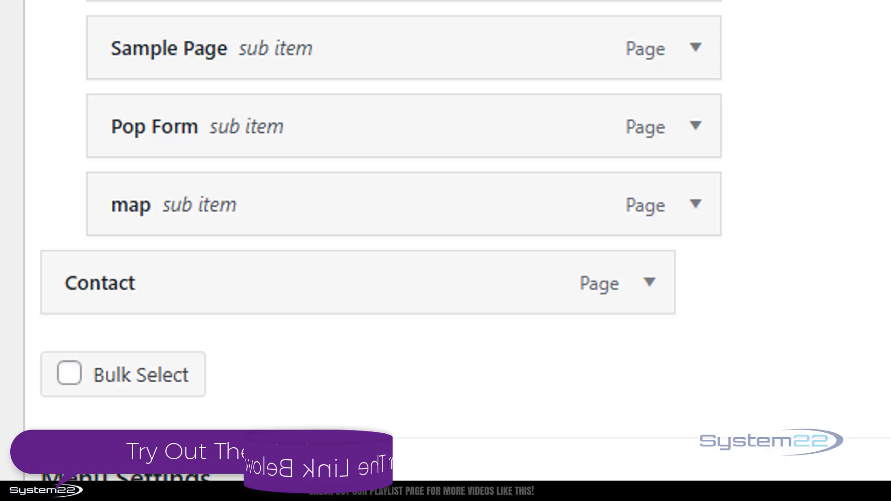
Step: Nest Hover three, fp slider, form, borders and Contact Us 3 as Services sub items
{"action": "left_click_drag", "start_coordinate": [404, 2], "coordinate": [306, 209]}
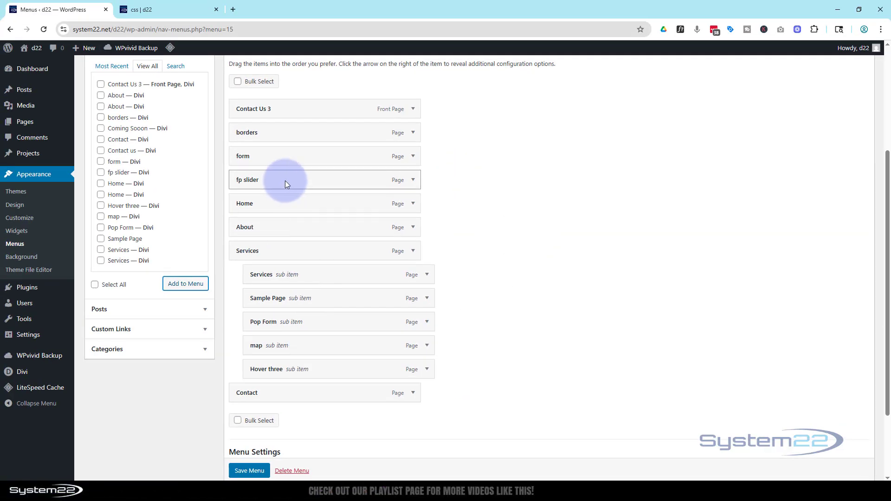
{"action": "left_click_drag", "start_coordinate": [285, 180], "coordinate": [303, 366]}
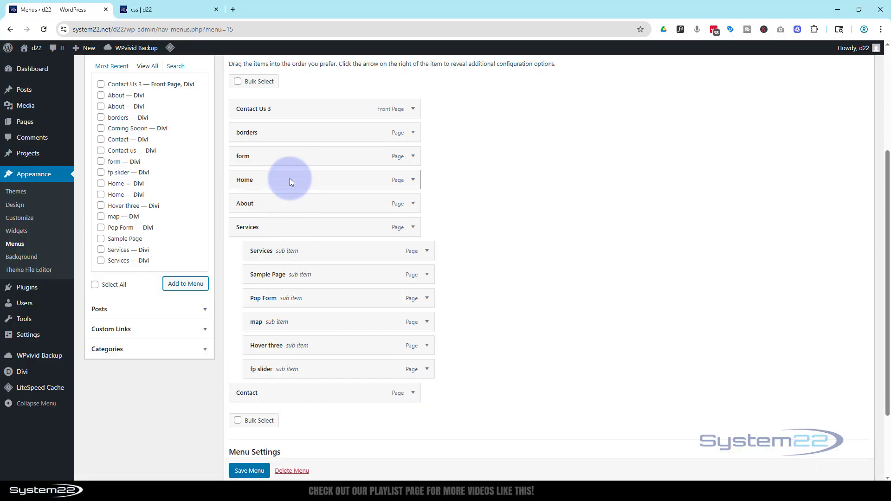
{"action": "left_click_drag", "start_coordinate": [282, 160], "coordinate": [299, 374]}
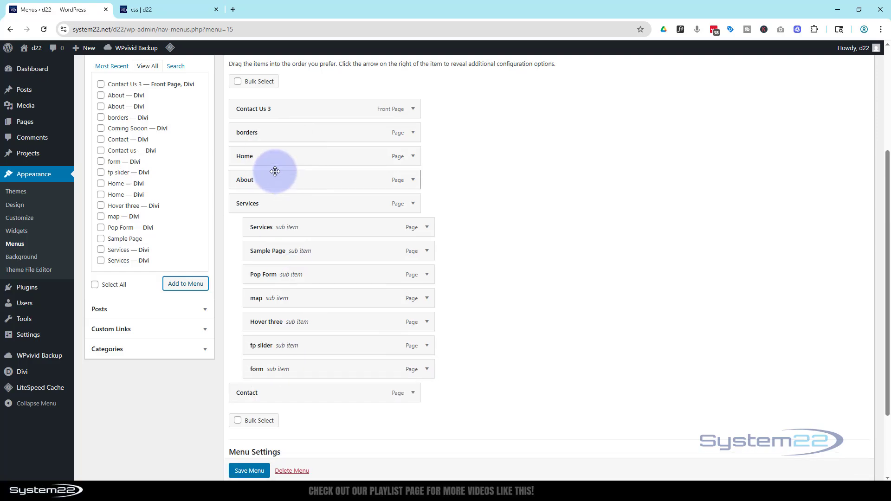
{"action": "left_click_drag", "start_coordinate": [276, 135], "coordinate": [292, 369]}
{"action": "left_click_drag", "start_coordinate": [298, 113], "coordinate": [316, 370]}
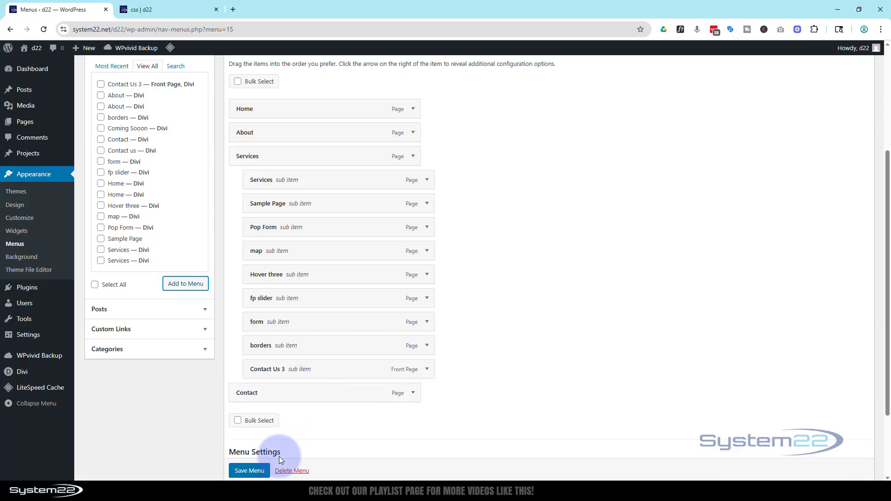
{"action": "scroll", "coordinate": [246, 470], "scroll_direction": "down", "scroll_amount": 1}
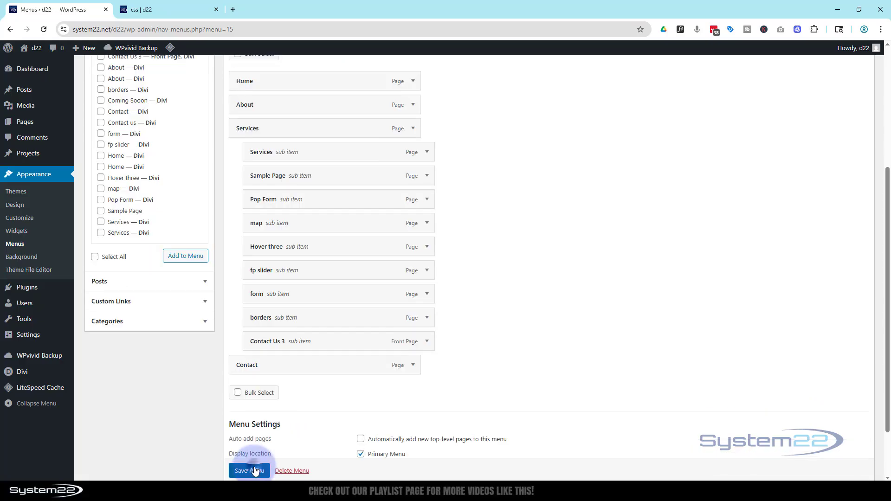
Step: Save Mega 2 and check the nine sub-pages in the preview's Services dropdown
{"action": "left_click", "coordinate": [255, 471]}
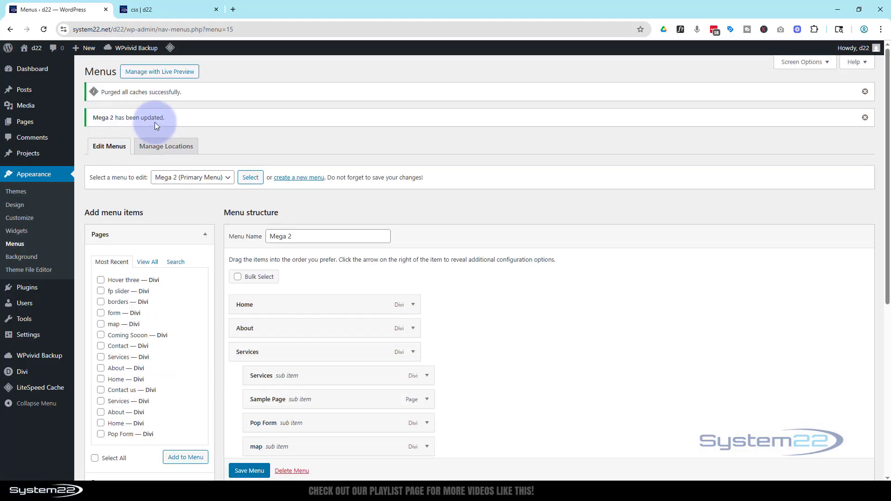
{"action": "left_click", "coordinate": [188, 10]}
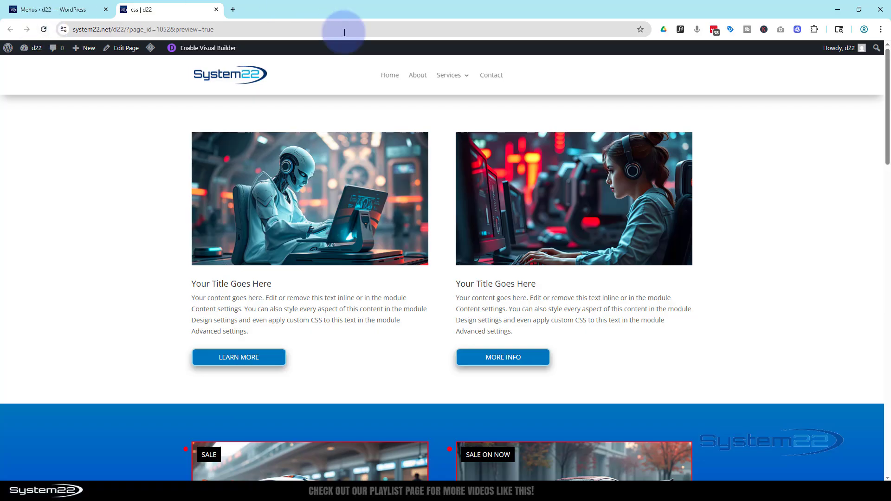
{"action": "mouse_move", "coordinate": [468, 82]}
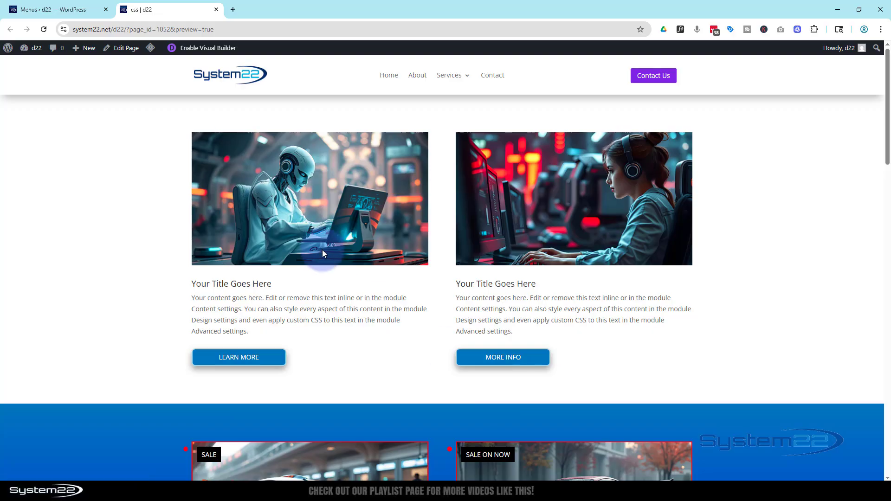
Step: Expand Mega 2's Services item to show its label, CSS Classes and menu order fields
{"action": "left_click", "coordinate": [47, 9]}
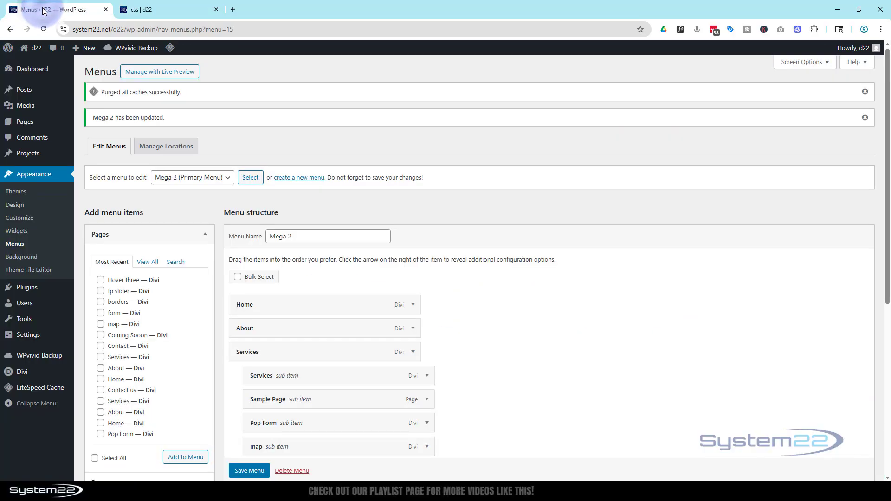
{"action": "scroll", "coordinate": [501, 342], "scroll_direction": "down", "scroll_amount": 2}
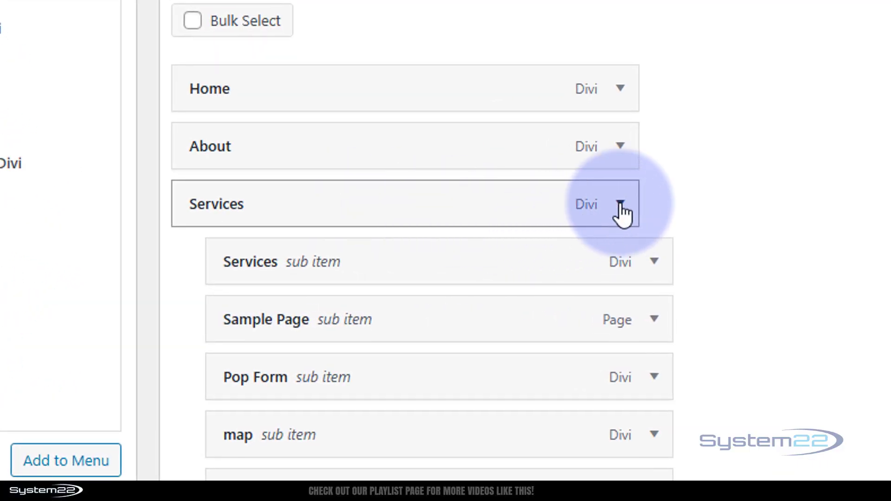
{"action": "left_click", "coordinate": [621, 205]}
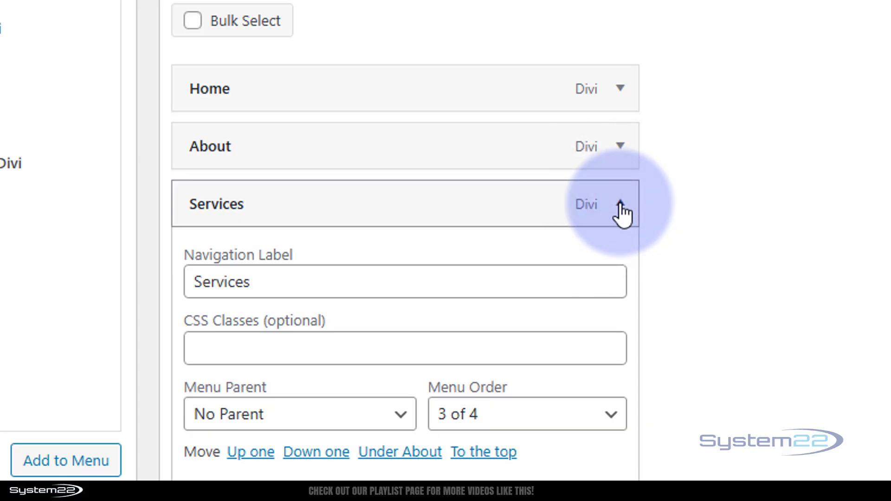
{"action": "left_click", "coordinate": [269, 347]}
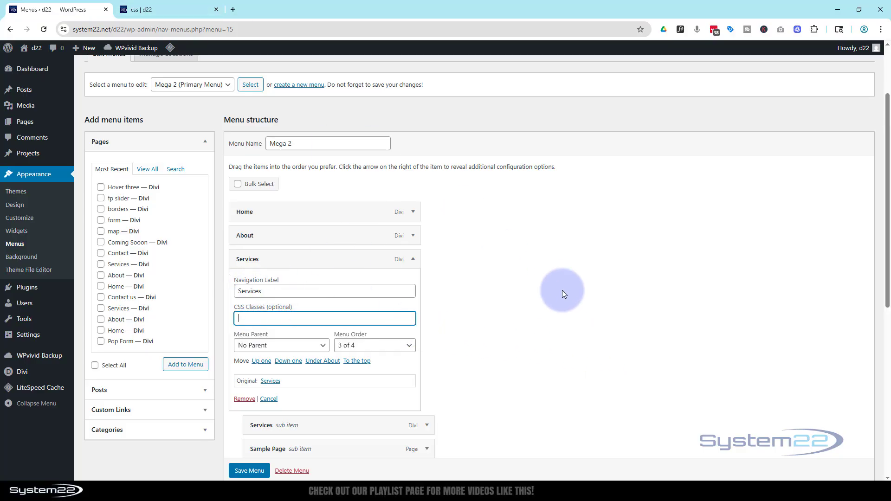
{"action": "scroll", "coordinate": [562, 292], "scroll_direction": "up", "scroll_amount": 2}
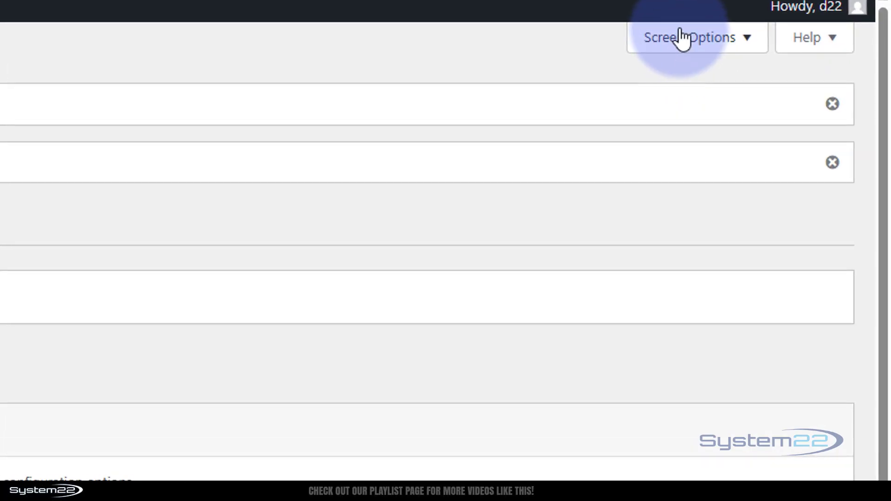
Step: Untick CSS Classes under Screen Options' advanced menu properties
{"action": "left_click", "coordinate": [696, 45]}
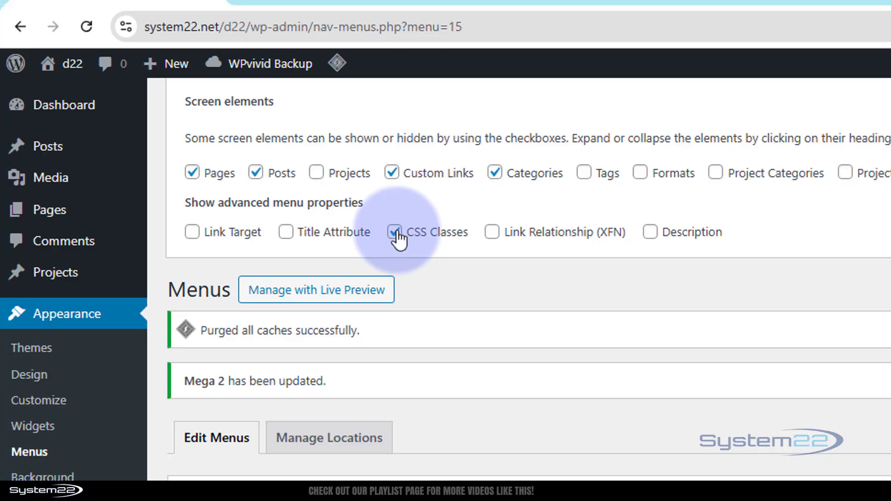
{"action": "left_click", "coordinate": [395, 232]}
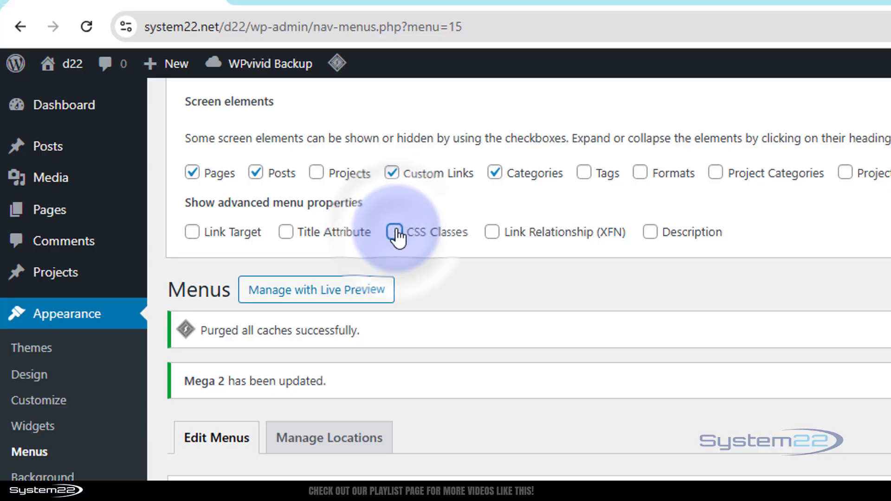
{"action": "scroll", "coordinate": [659, 440], "scroll_direction": "down", "scroll_amount": 5}
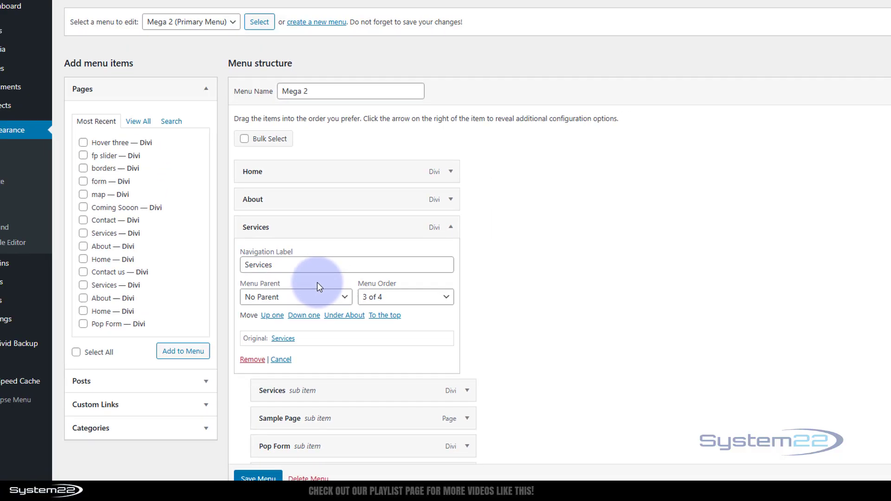
{"action": "scroll", "coordinate": [242, 203], "scroll_direction": "up", "scroll_amount": 4}
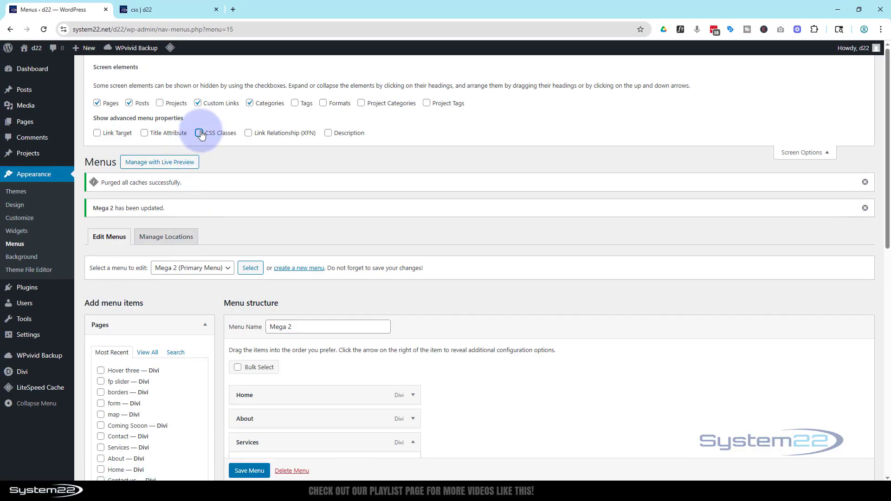
Step: Re-enable CSS Classes, give the Services item the class mega-menu, and save the menu
{"action": "left_click", "coordinate": [199, 133]}
{"action": "scroll", "coordinate": [280, 235], "scroll_direction": "down", "scroll_amount": 5}
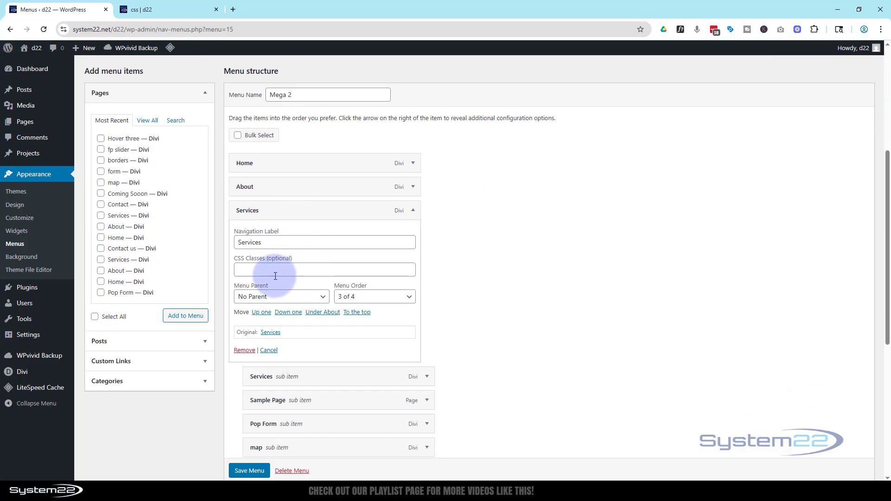
{"action": "left_click", "coordinate": [275, 273]}
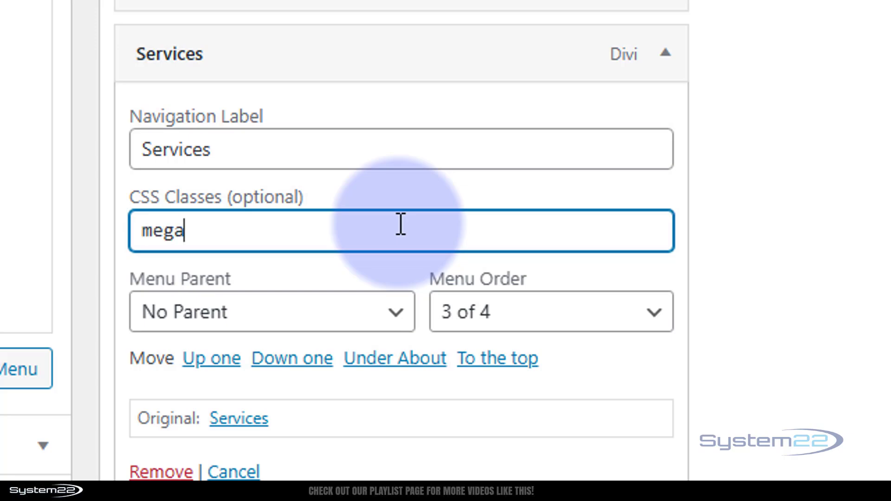
{"action": "type", "text": "mega-menu"}
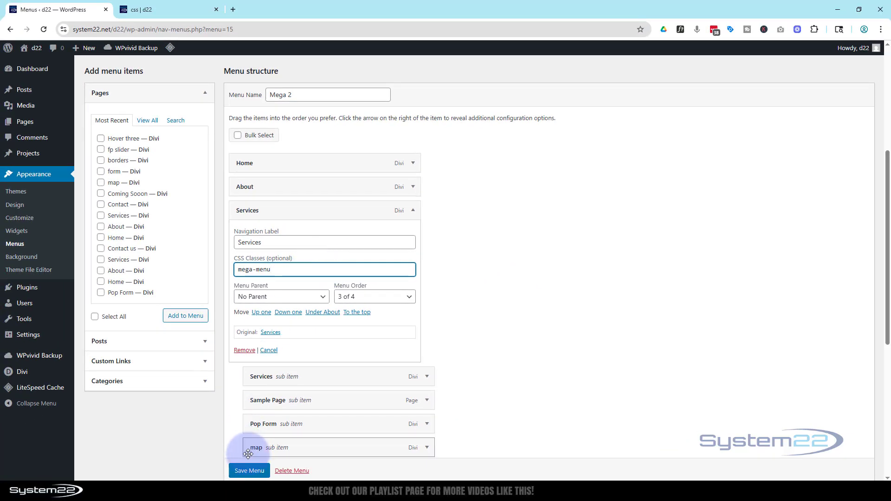
{"action": "scroll", "coordinate": [247, 469], "scroll_direction": "down", "scroll_amount": 1}
{"action": "left_click", "coordinate": [248, 471]}
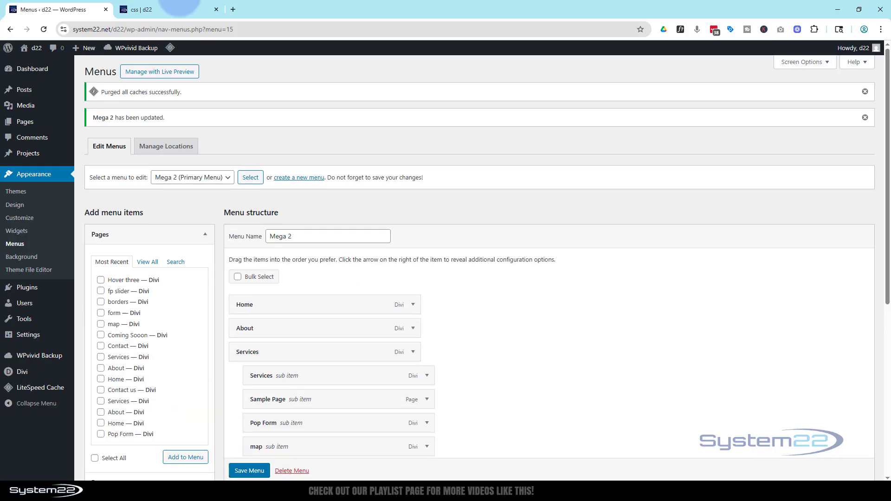
Step: Reload the site preview and view Services as a four-column mega menu
{"action": "left_click", "coordinate": [135, 9]}
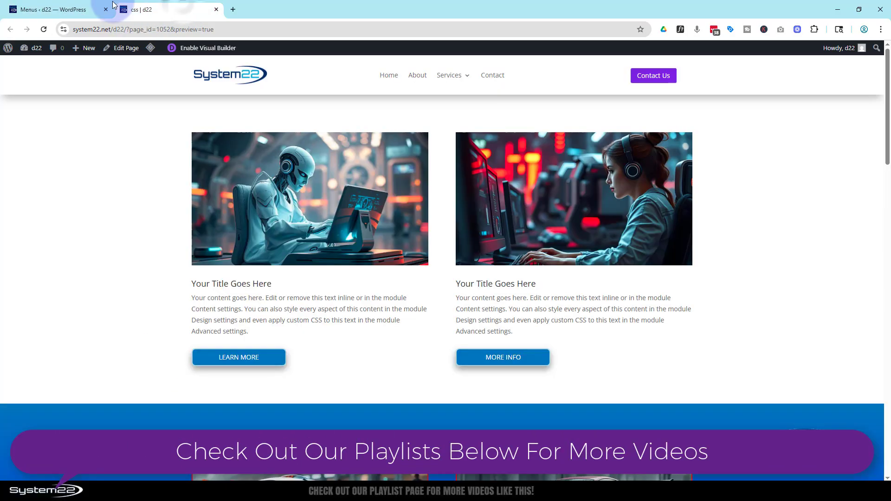
{"action": "left_click", "coordinate": [43, 30]}
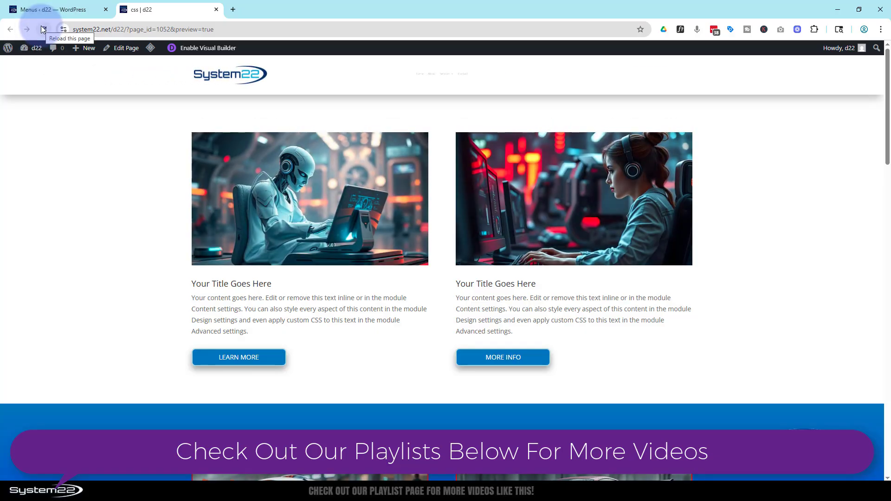
{"action": "mouse_move", "coordinate": [454, 78]}
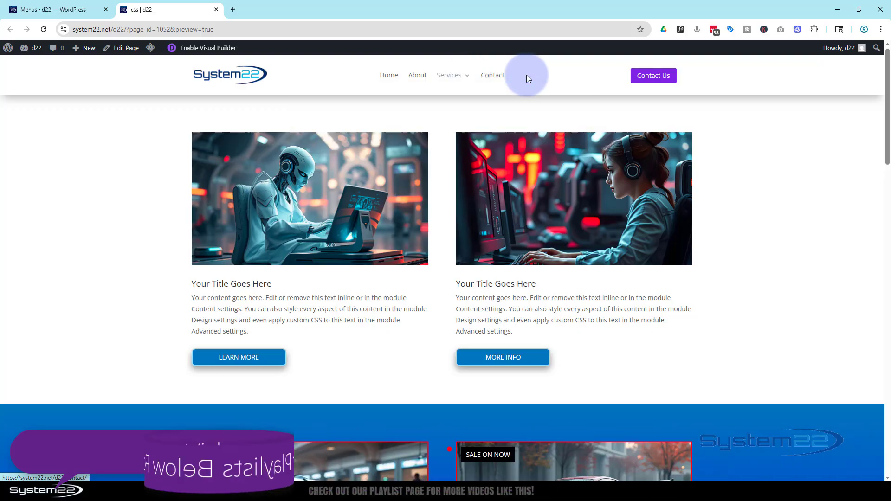
Step: Select the Meg menu, tick Primary Menu under Menu Settings, and save it
{"action": "left_click", "coordinate": [58, 6]}
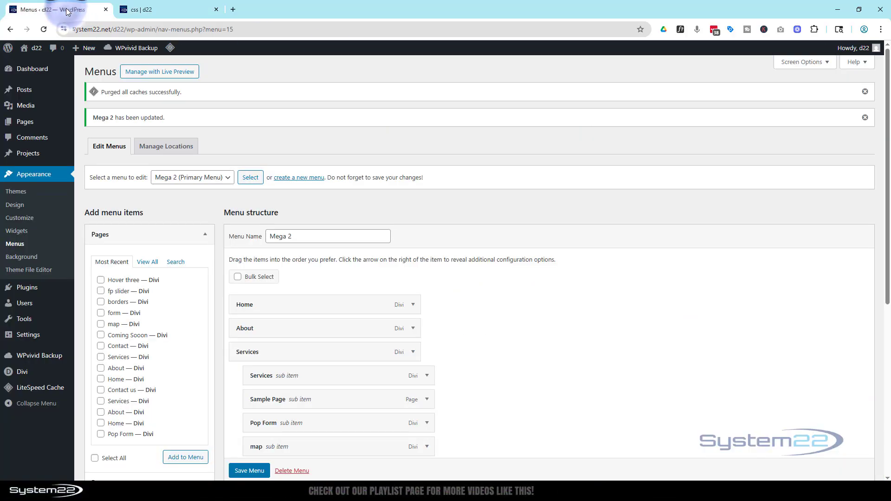
{"action": "scroll", "coordinate": [417, 310], "scroll_direction": "down", "scroll_amount": 3}
{"action": "scroll", "coordinate": [418, 309], "scroll_direction": "down", "scroll_amount": 3}
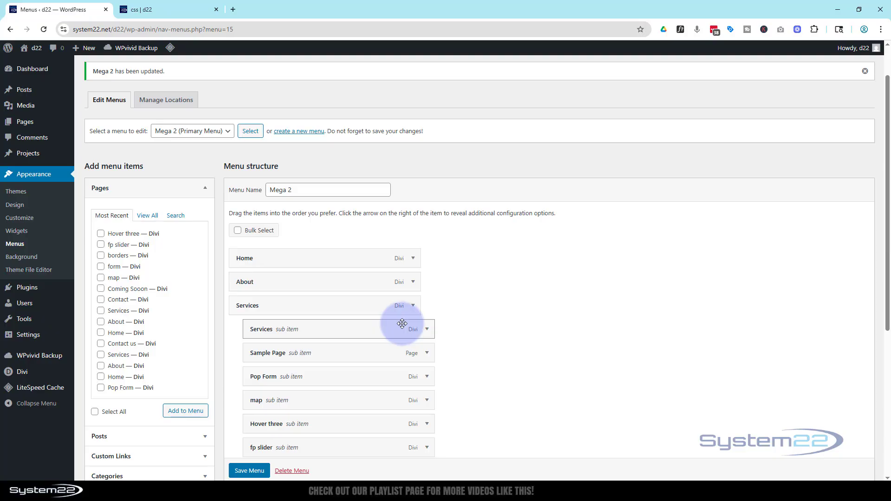
{"action": "left_click", "coordinate": [188, 131]}
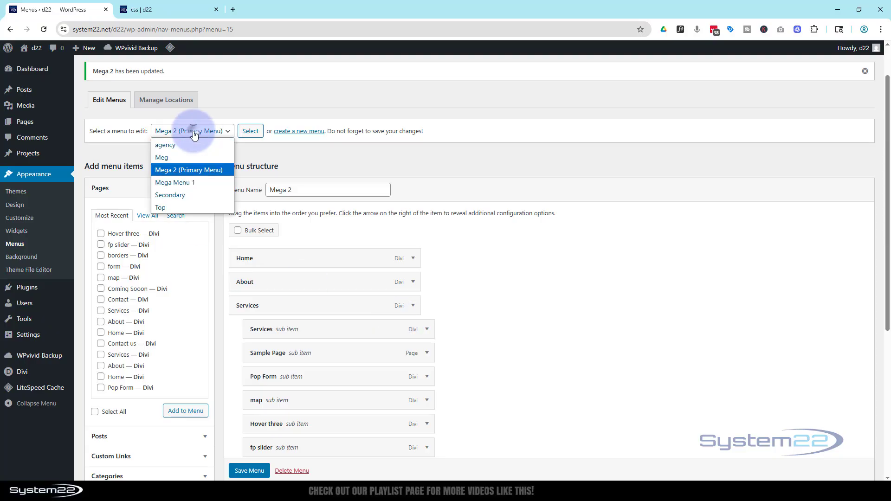
{"action": "left_click", "coordinate": [177, 157]}
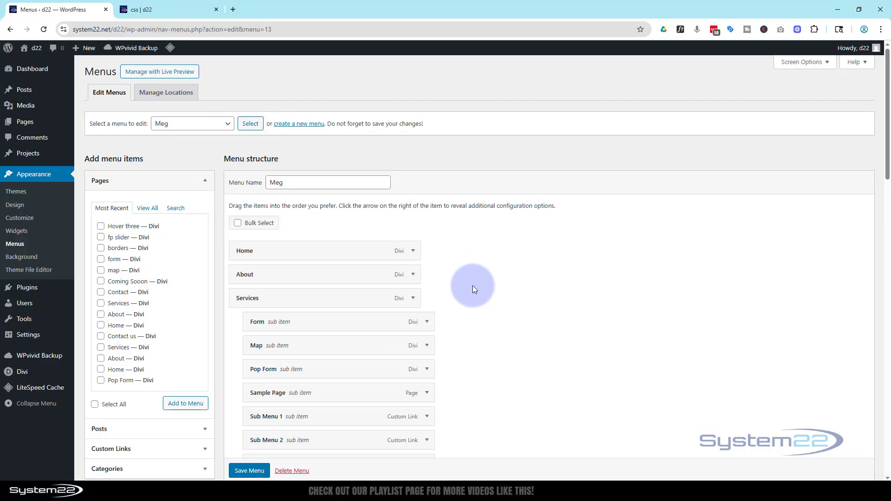
{"action": "scroll", "coordinate": [470, 277], "scroll_direction": "down", "scroll_amount": 3}
{"action": "scroll", "coordinate": [469, 274], "scroll_direction": "down", "scroll_amount": 10}
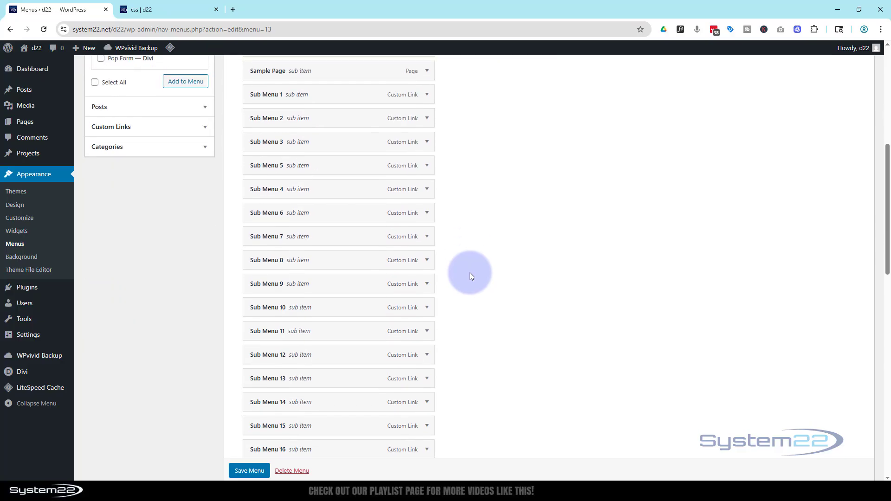
{"action": "scroll", "coordinate": [473, 271], "scroll_direction": "down", "scroll_amount": 6}
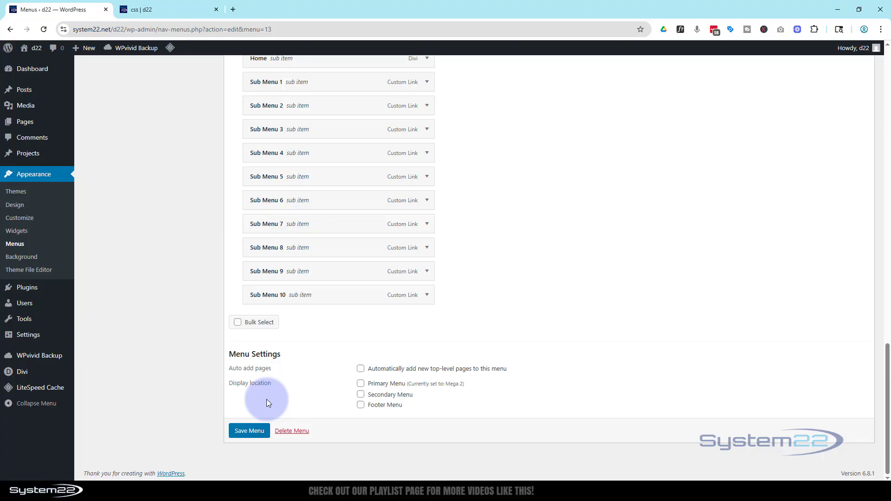
{"action": "left_click", "coordinate": [360, 383]}
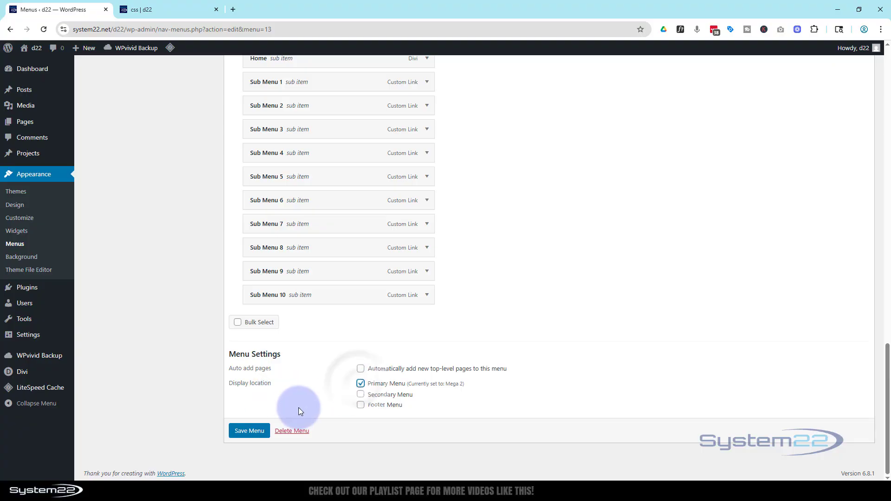
{"action": "left_click", "coordinate": [253, 433]}
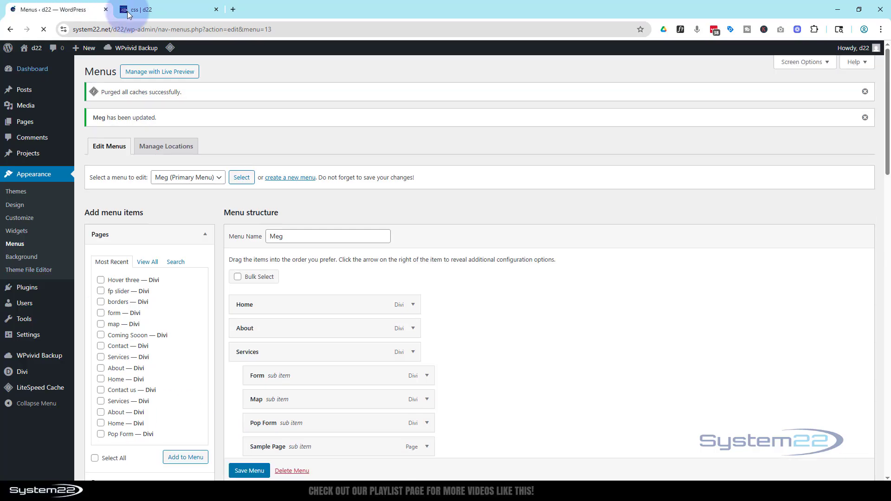
Step: Reload the site preview and check the Big Drop and Services mega menus
{"action": "left_click", "coordinate": [163, 8]}
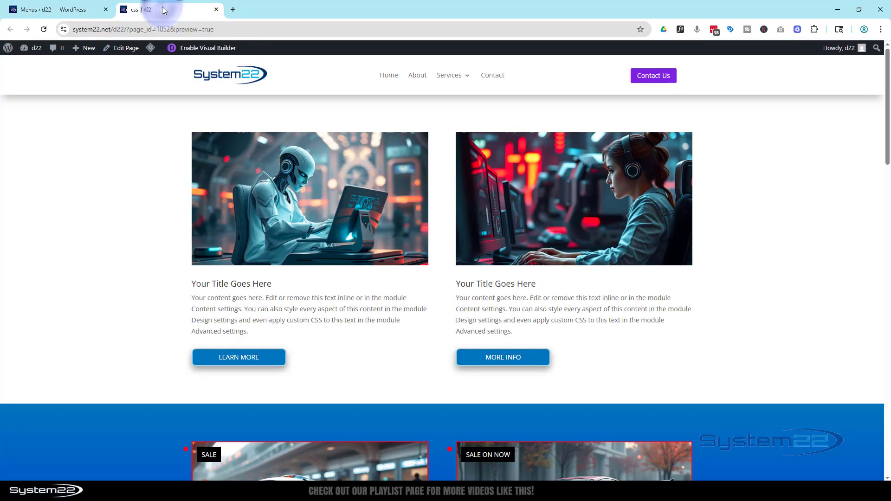
{"action": "left_click", "coordinate": [42, 30]}
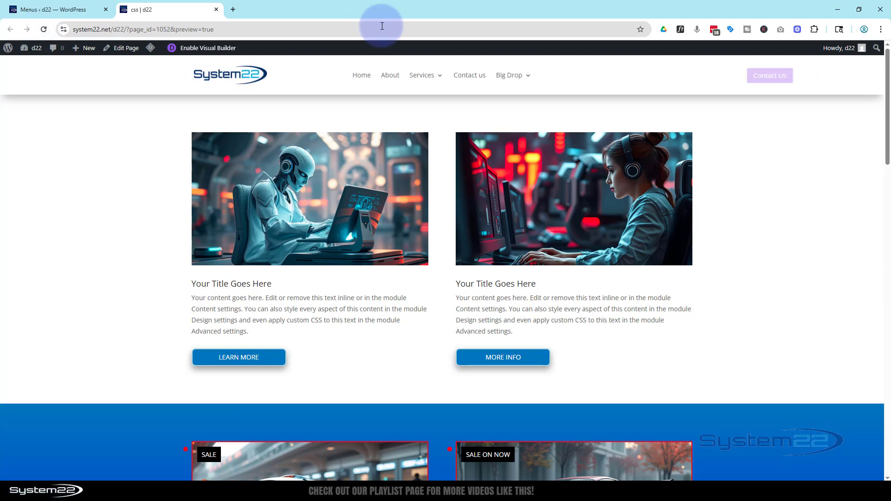
{"action": "mouse_move", "coordinate": [510, 80]}
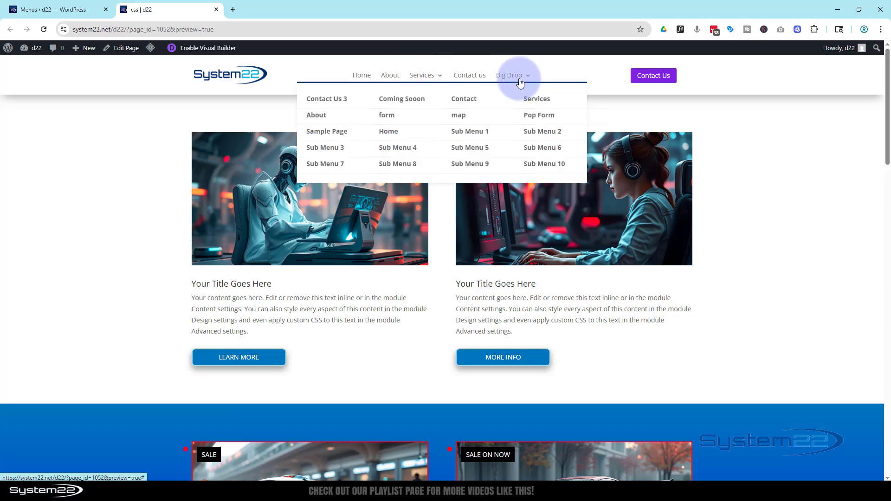
{"action": "mouse_move", "coordinate": [423, 82]}
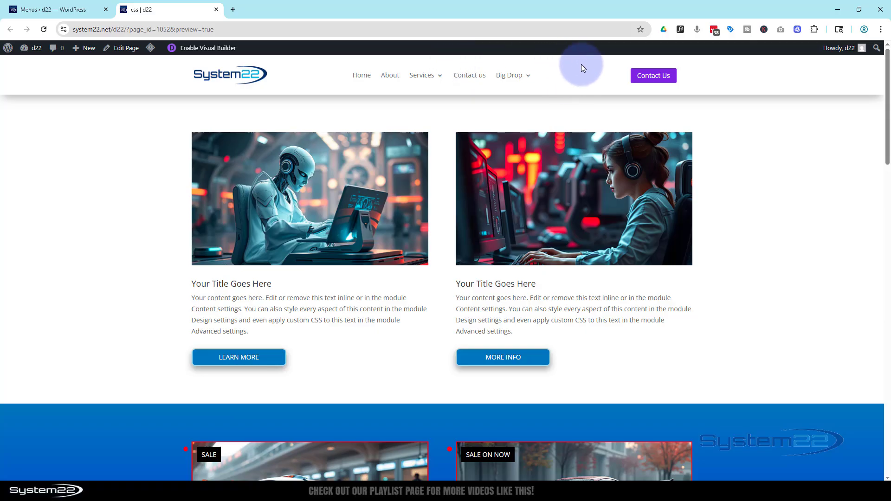
{"action": "key", "text": "ctrl+shift+i"}
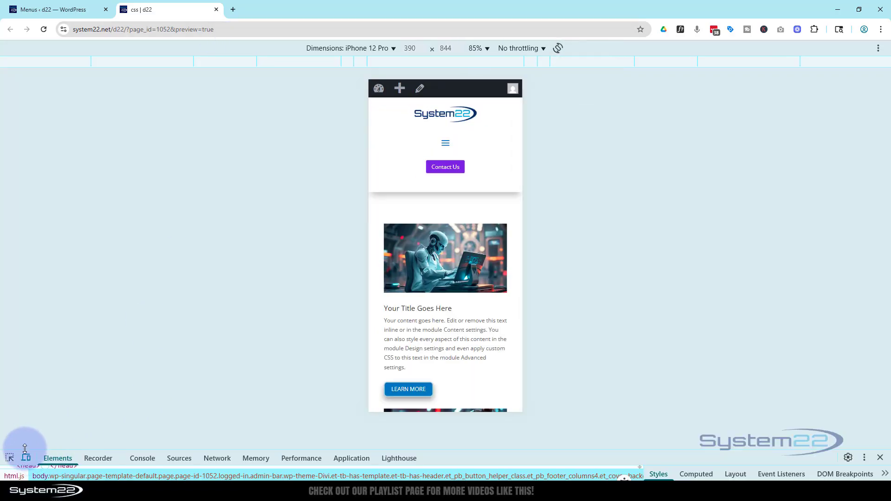
{"action": "left_click", "coordinate": [27, 458]}
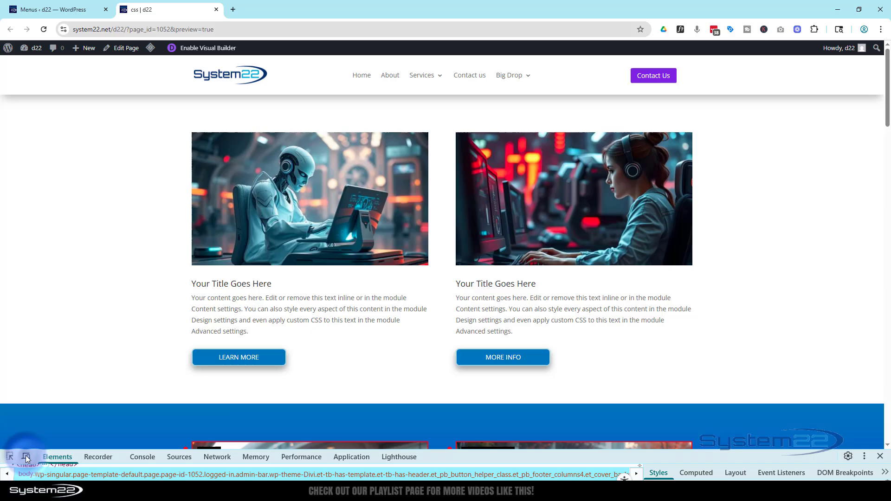
{"action": "left_click", "coordinate": [27, 458]}
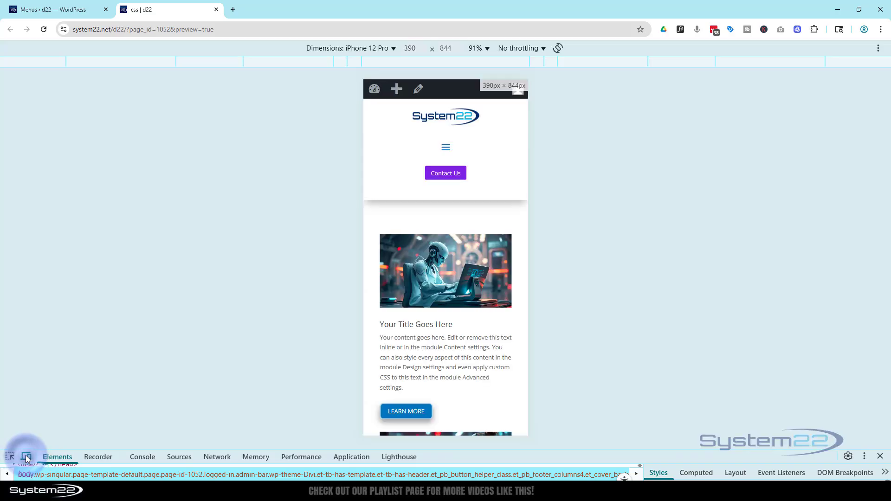
{"action": "left_click", "coordinate": [378, 48]}
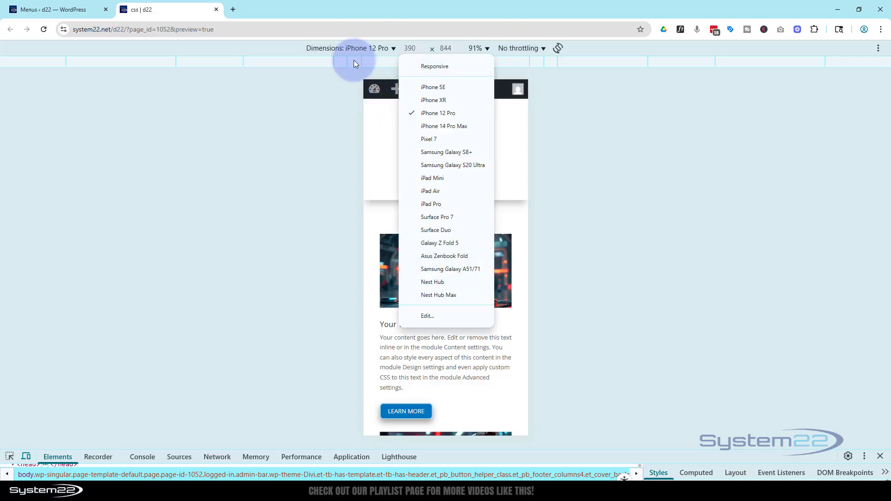
{"action": "left_click", "coordinate": [263, 51]}
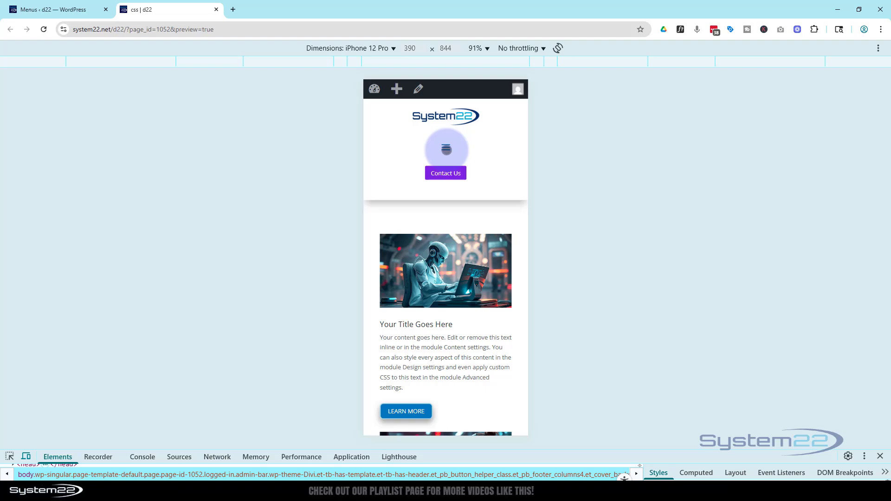
{"action": "left_click", "coordinate": [446, 149]}
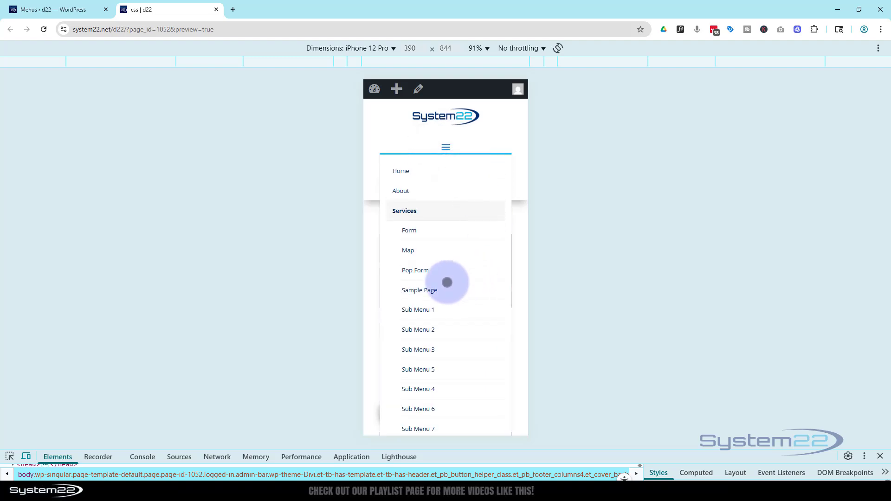
{"action": "scroll", "coordinate": [431, 238], "scroll_direction": "down", "scroll_amount": 1}
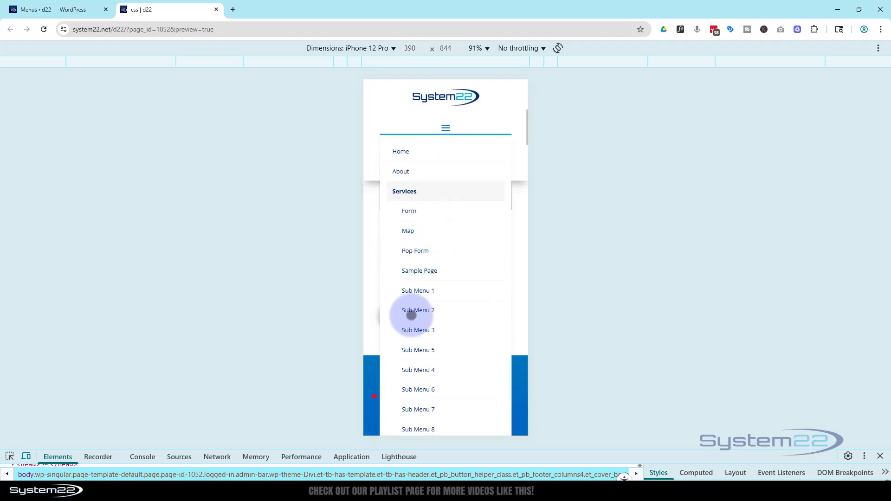
{"action": "scroll", "coordinate": [413, 320], "scroll_direction": "down", "scroll_amount": 1}
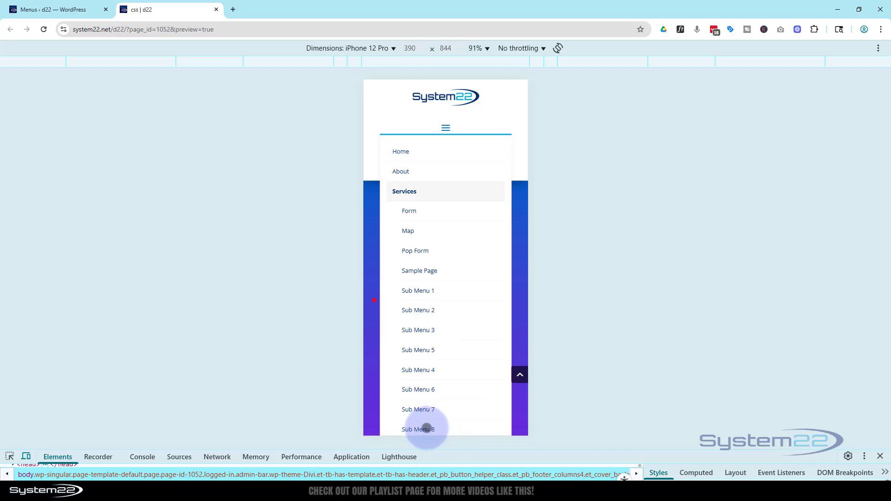
{"action": "left_click", "coordinate": [26, 456]}
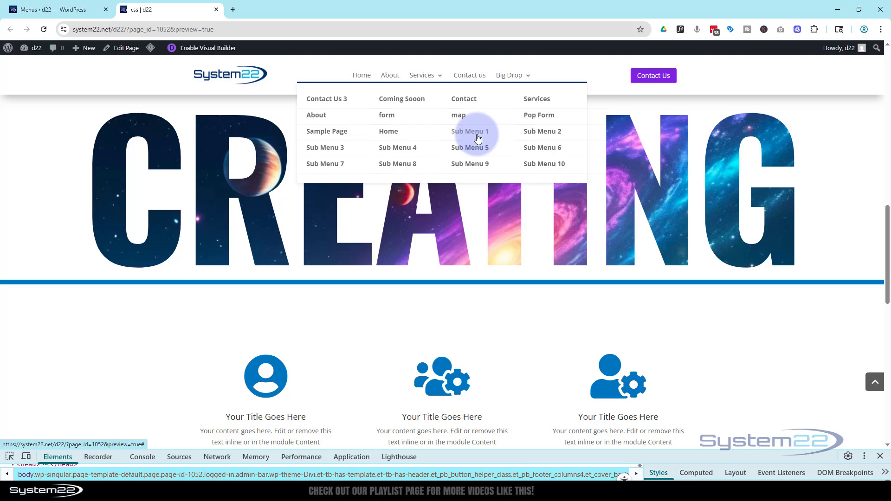
{"action": "left_click", "coordinate": [27, 457]}
{"action": "scroll", "coordinate": [447, 285], "scroll_direction": "down", "scroll_amount": 1}
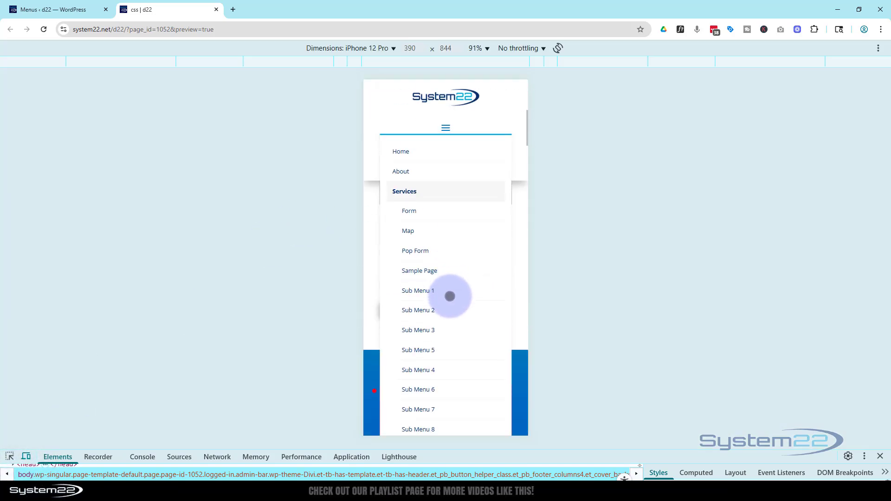
{"action": "scroll", "coordinate": [441, 348], "scroll_direction": "down", "scroll_amount": 3}
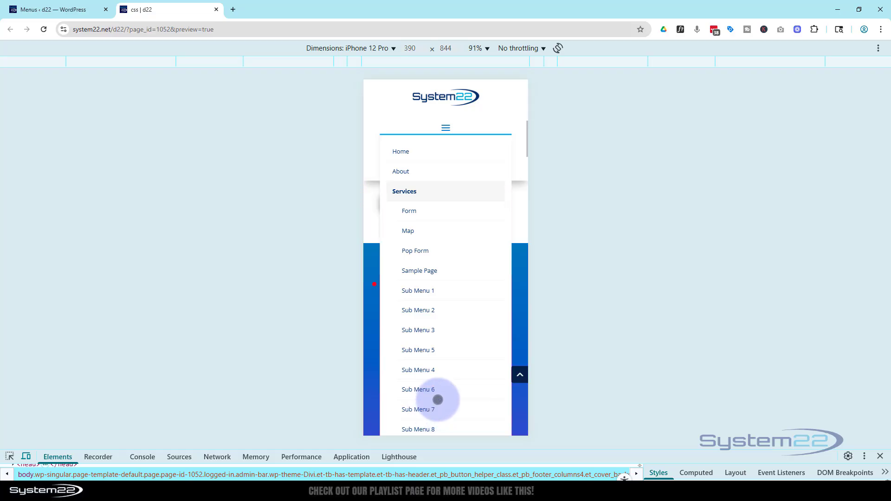
{"action": "scroll", "coordinate": [437, 399], "scroll_direction": "up", "scroll_amount": 3}
{"action": "scroll", "coordinate": [437, 399], "scroll_direction": "up", "scroll_amount": 1}
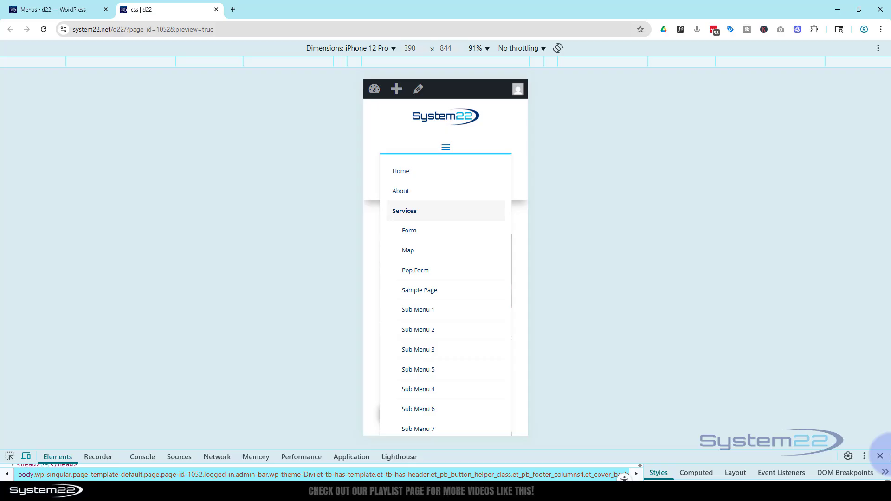
Step: Reopen developer tools on the desktop-width preview and enlarge the DevTools panel
{"action": "left_click", "coordinate": [879, 456]}
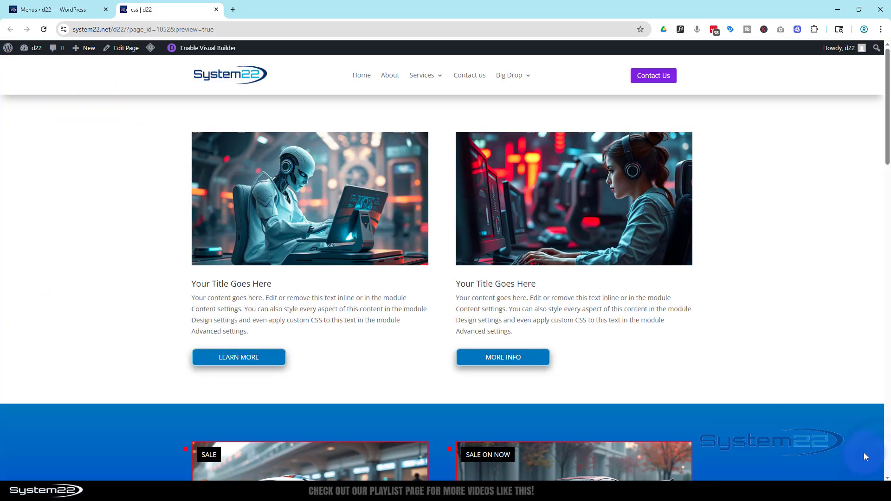
{"action": "mouse_move", "coordinate": [429, 80]}
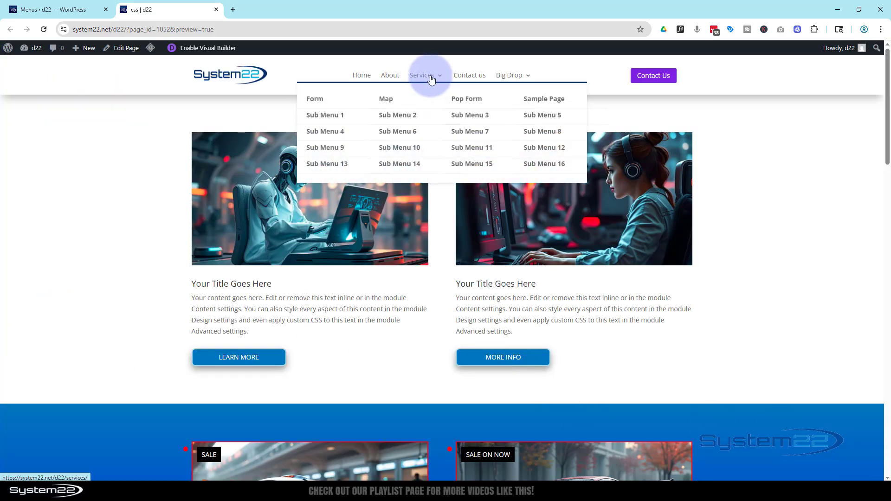
{"action": "right_click", "coordinate": [427, 95]}
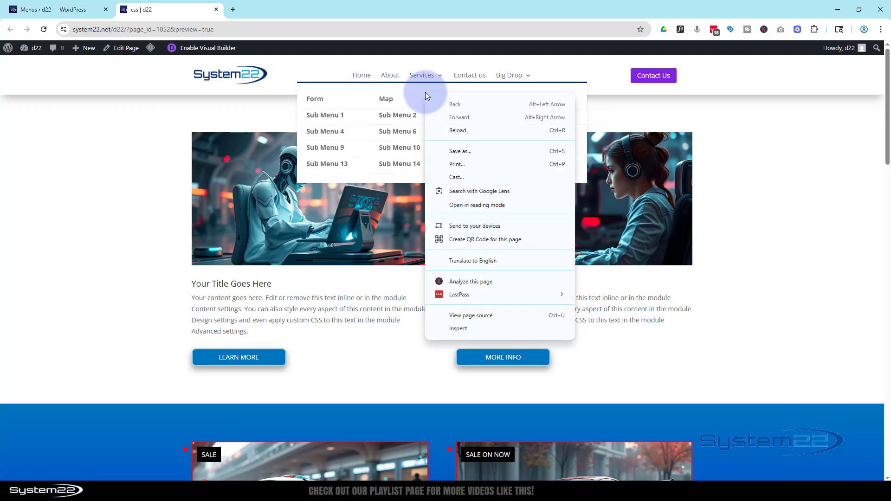
{"action": "left_click", "coordinate": [468, 329]}
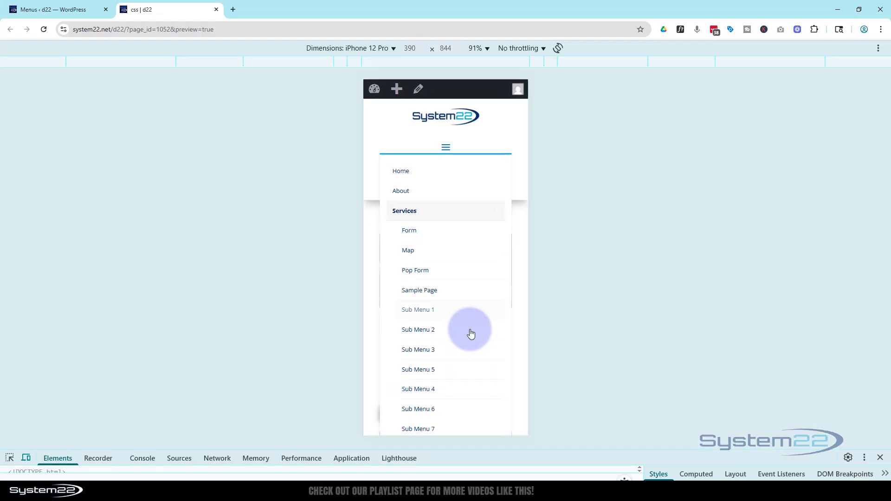
{"action": "left_click_drag", "start_coordinate": [571, 450], "coordinate": [569, 301]}
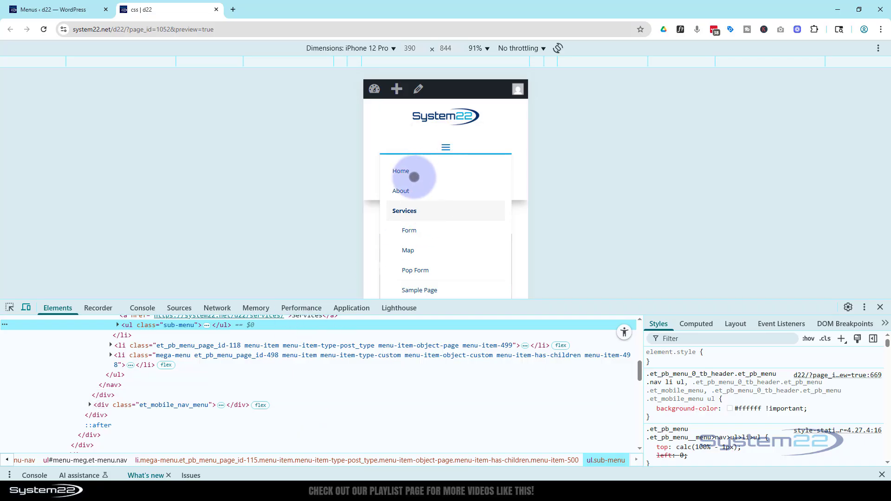
{"action": "scroll", "coordinate": [266, 406], "scroll_direction": "up", "scroll_amount": 2}
{"action": "scroll", "coordinate": [266, 402], "scroll_direction": "up", "scroll_amount": 4}
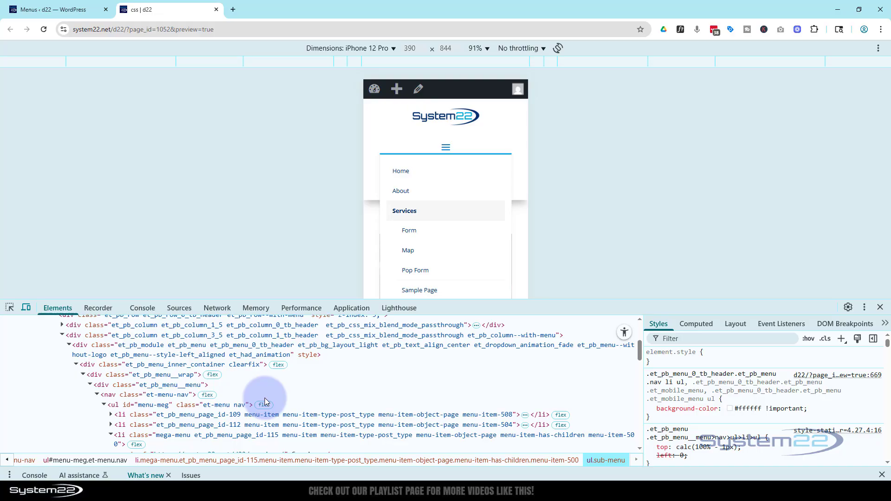
Step: Inspect the Home link and select the ul's et_mobile_menu class name
{"action": "right_click", "coordinate": [456, 170]}
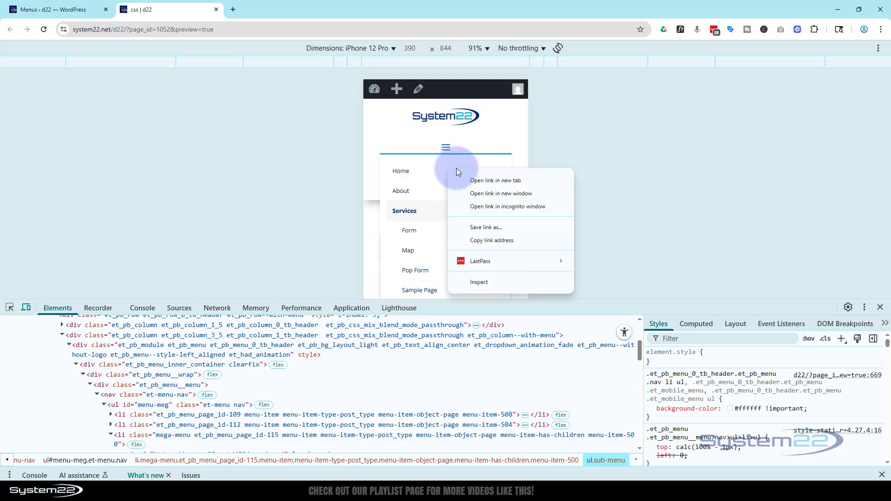
{"action": "left_click", "coordinate": [486, 280]}
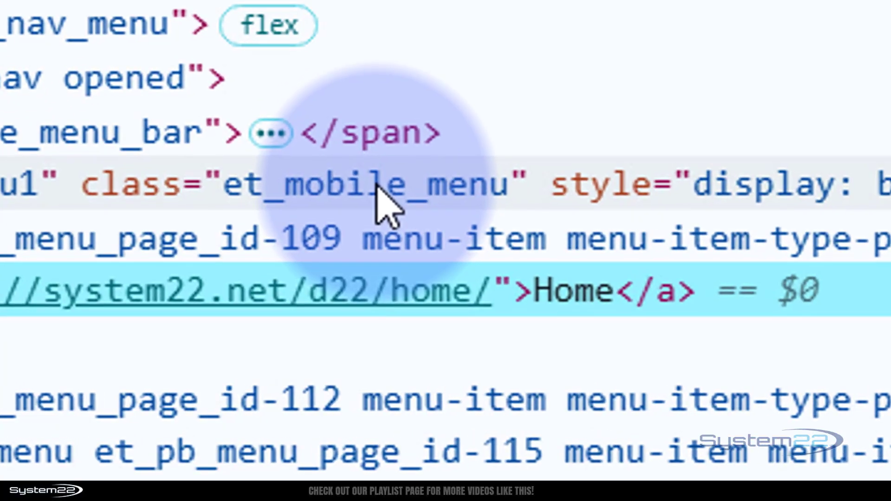
{"action": "left_click", "coordinate": [377, 185]}
{"action": "double_click", "coordinate": [378, 185]}
{"action": "key", "text": "ctrl+c"}
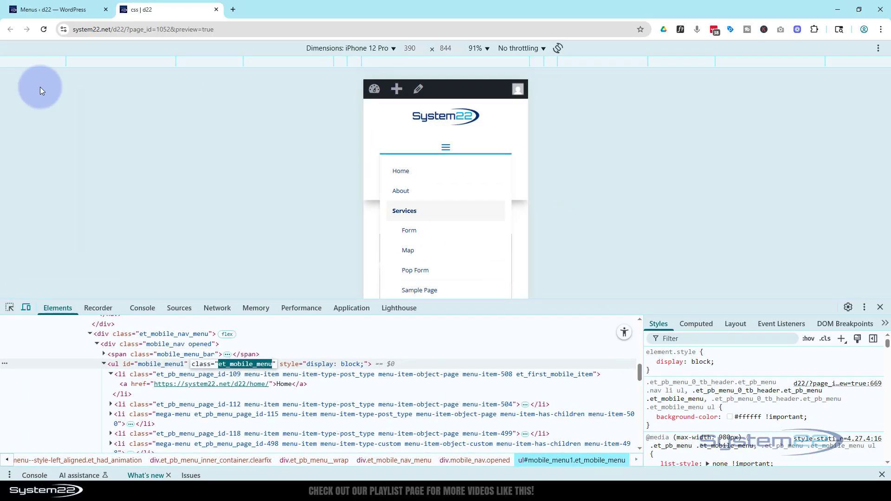
Step: Open Divi Theme Options and add three blank lines above /* Hover Grow */ in Custom CSS
{"action": "left_click", "coordinate": [52, 10]}
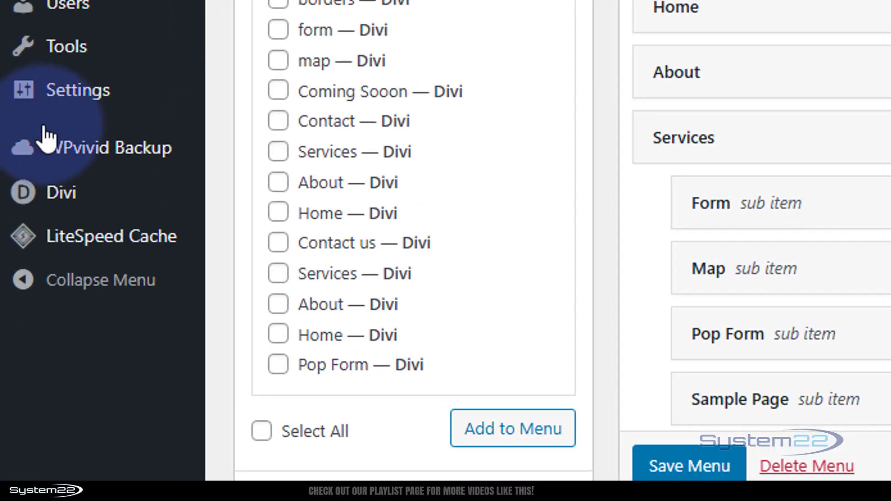
{"action": "mouse_move", "coordinate": [48, 271]}
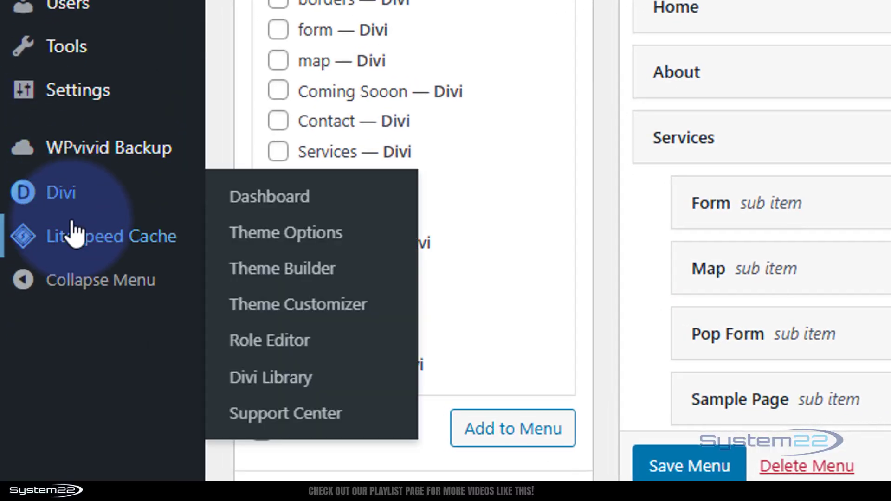
{"action": "left_click", "coordinate": [293, 233]}
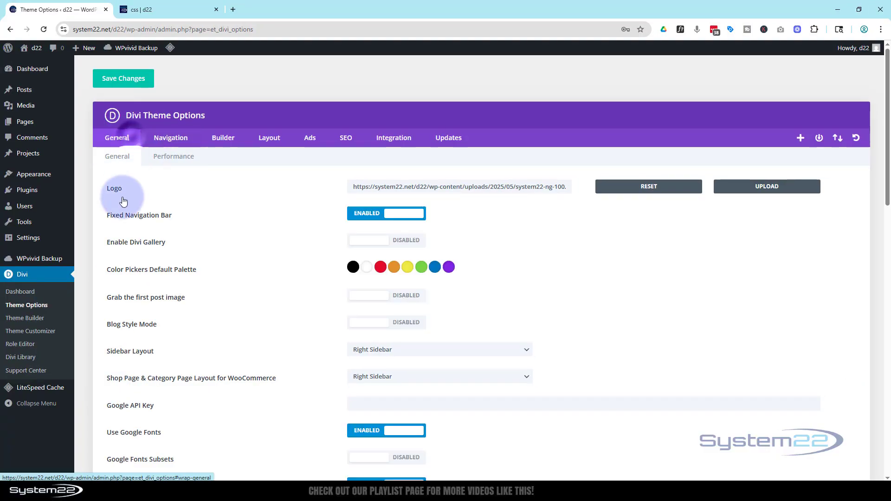
{"action": "scroll", "coordinate": [192, 227], "scroll_direction": "down", "scroll_amount": 5}
{"action": "scroll", "coordinate": [206, 227], "scroll_direction": "down", "scroll_amount": 9}
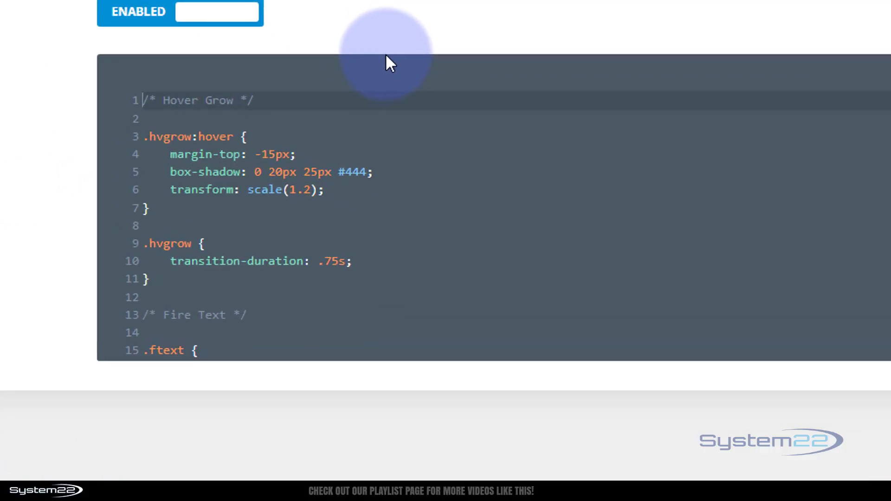
{"action": "key", "text": "Return"}
{"action": "key", "text": "Return"}
{"action": "key", "text": "Return"}
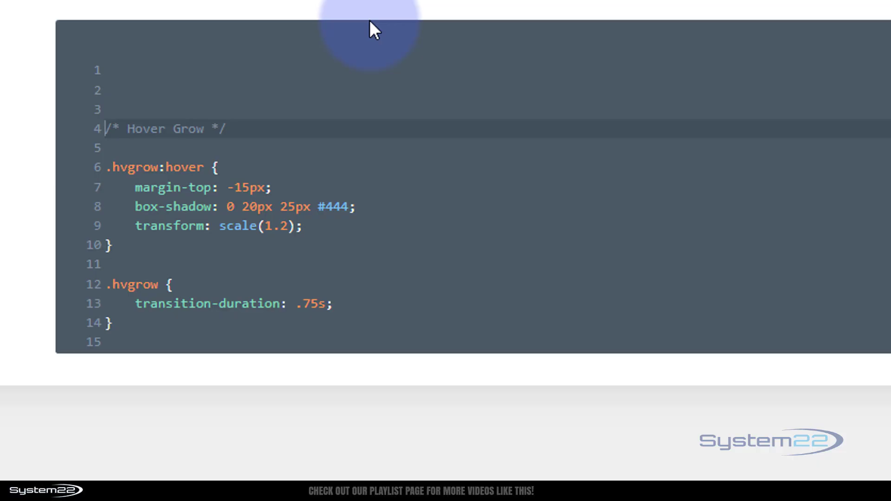
Step: Write the /* Mega Sctoll */ comment on the first line of Custom CSS
{"action": "key", "text": "Up"}
{"action": "key", "text": "Up"}
{"action": "key", "text": "Up"}
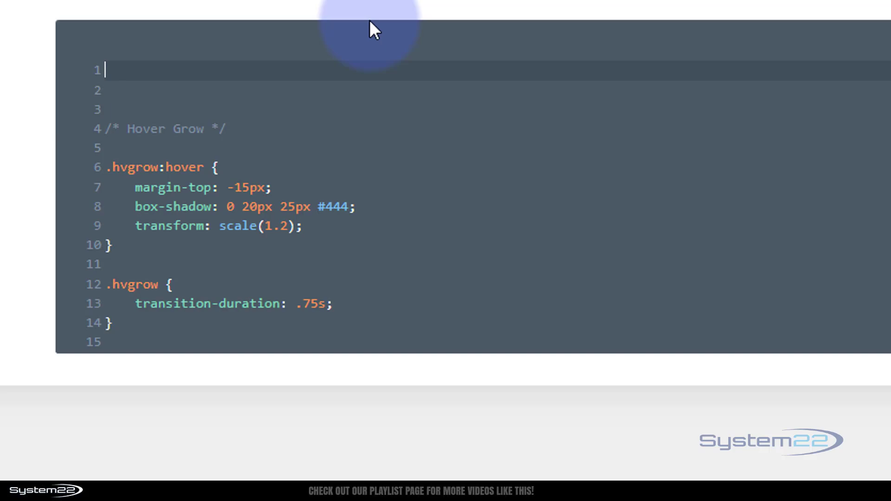
{"action": "type", "text": "/**/"}
{"action": "key", "text": "Left"}
{"action": "key", "text": "Left"}
{"action": "type", "text": "Mega Sctoll"}
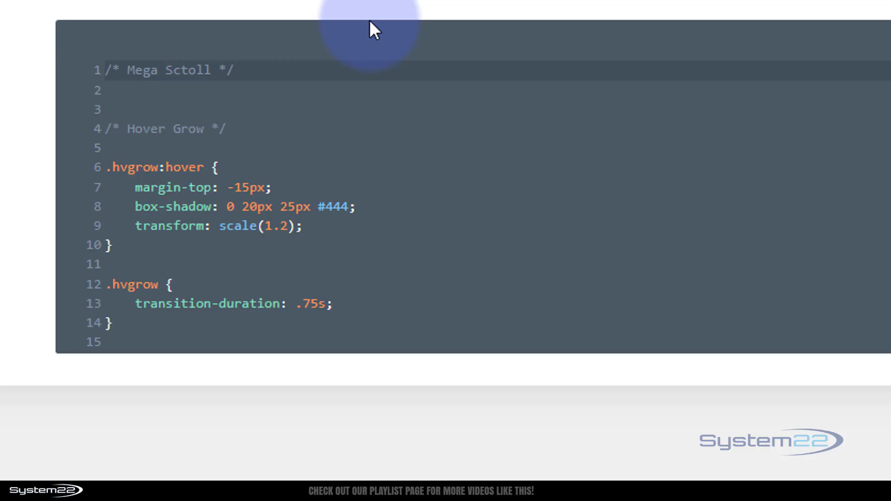
Step: Add an empty .et_mobile_menu { } rule below the comment
{"action": "left_click", "coordinate": [283, 70]}
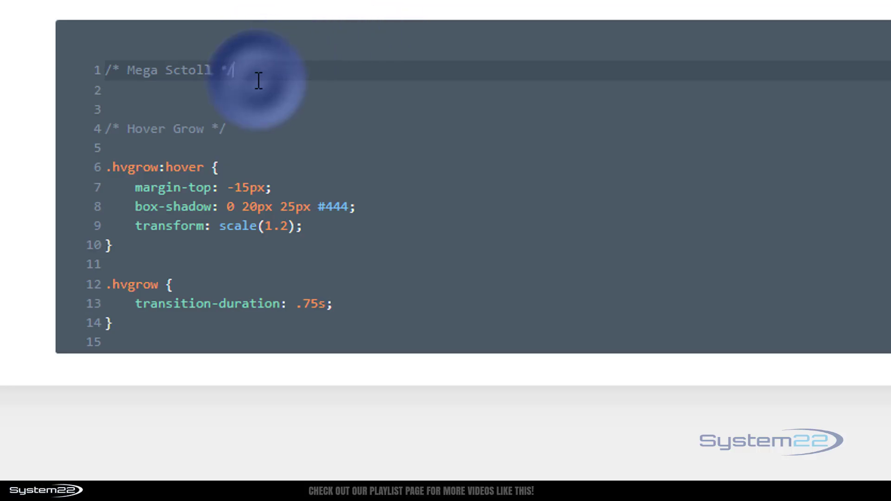
{"action": "key", "text": "Return"}
{"action": "key", "text": "Return"}
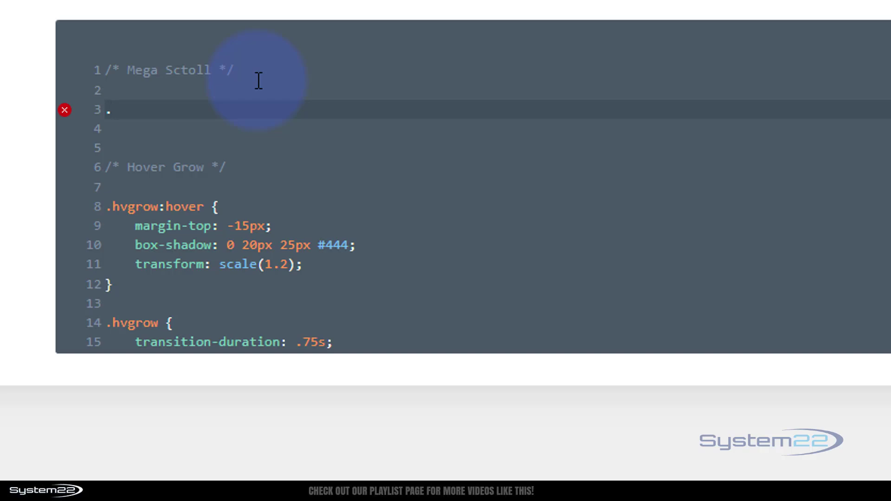
{"action": "key", "text": "ctrl+v"}
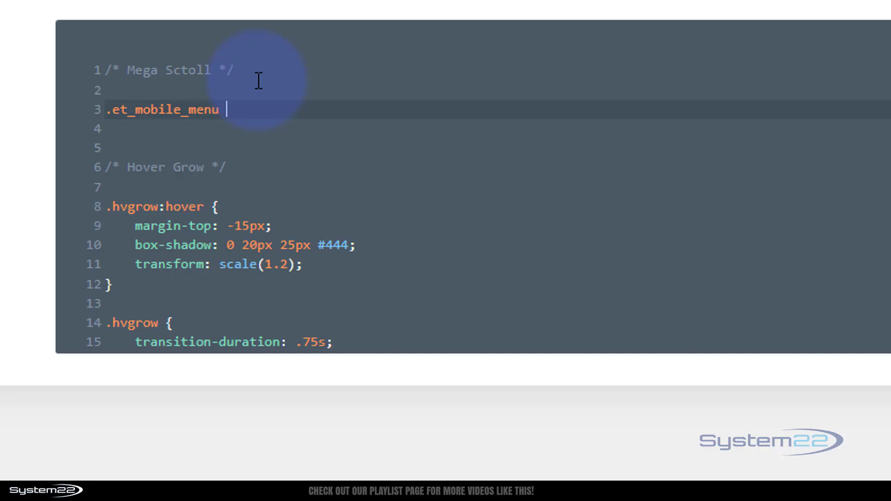
{"action": "type", "text": "{"}
{"action": "key", "text": "Return"}
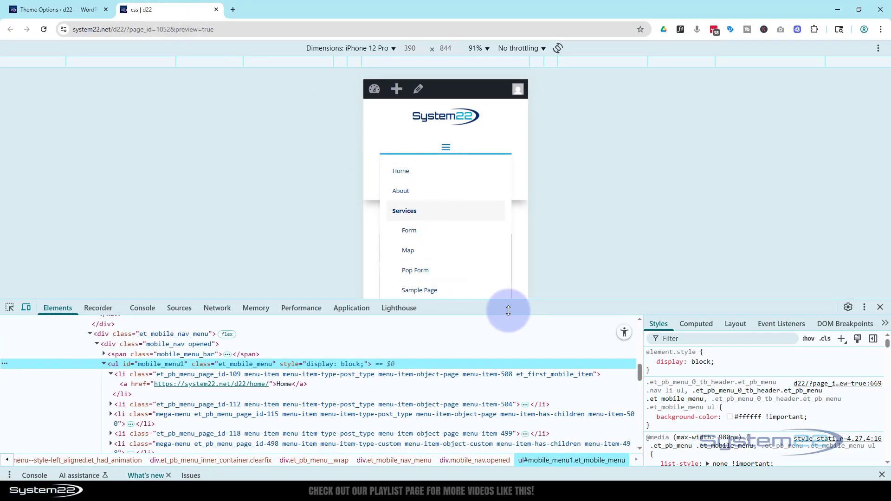
Step: Shrink the DevTools panel to show the full mobile menu down to Sub Menu 7
{"action": "left_click_drag", "start_coordinate": [508, 311], "coordinate": [508, 467]}
{"action": "left_click", "coordinate": [441, 162]}
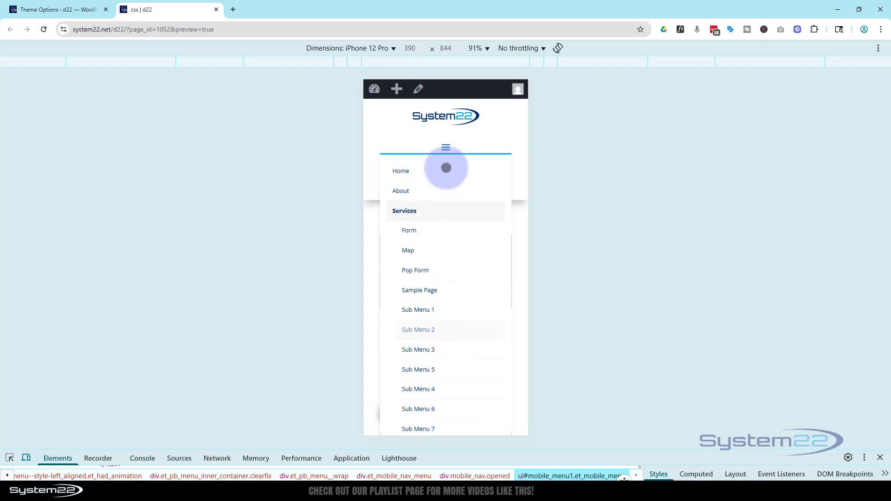
Step: Give the .et_mobile_menu rule height:80vh and overflow: scroll !important
{"action": "left_click", "coordinate": [60, 9]}
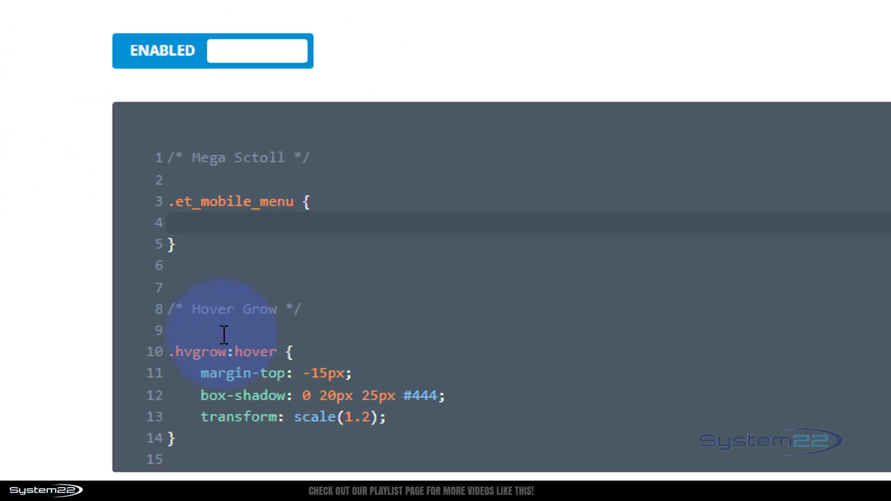
{"action": "type", "text": "h"}
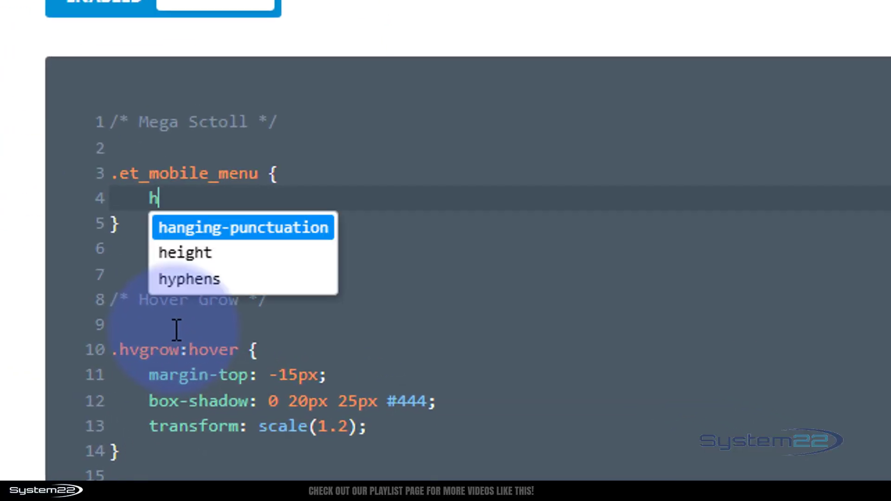
{"action": "type", "text": "eight:"}
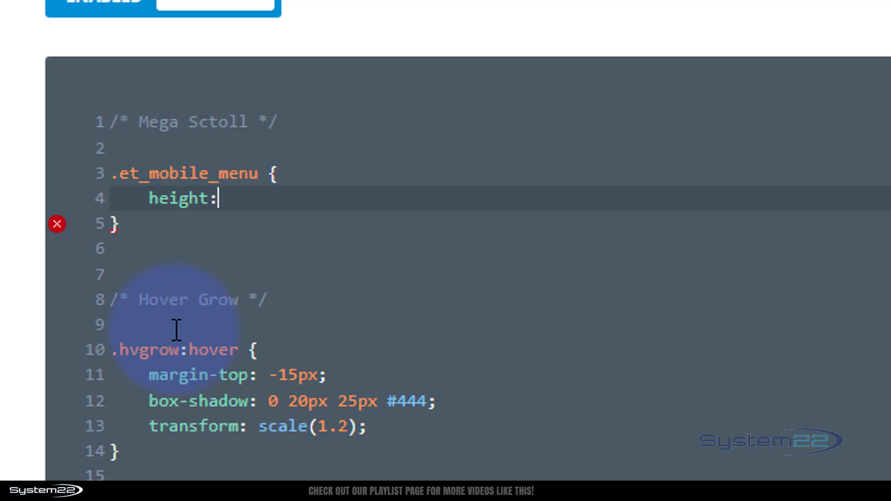
{"action": "type", "text": "80vh"}
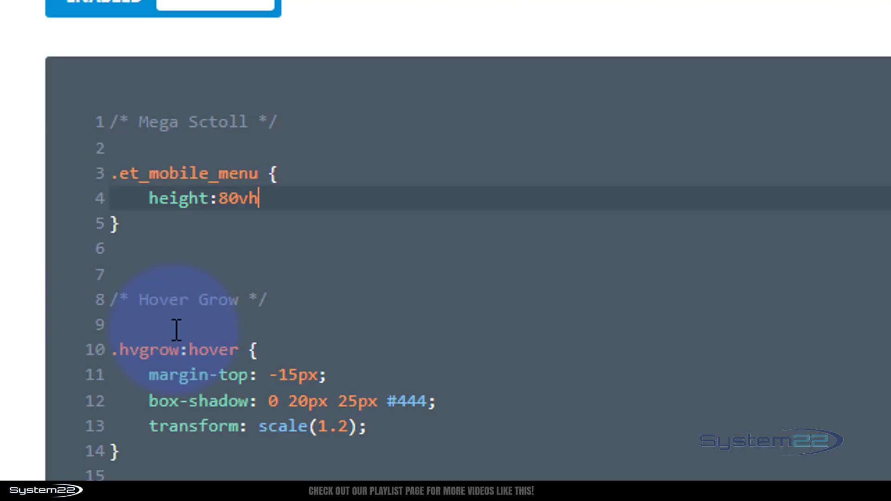
{"action": "type", "text": ";"}
{"action": "key", "text": "Return"}
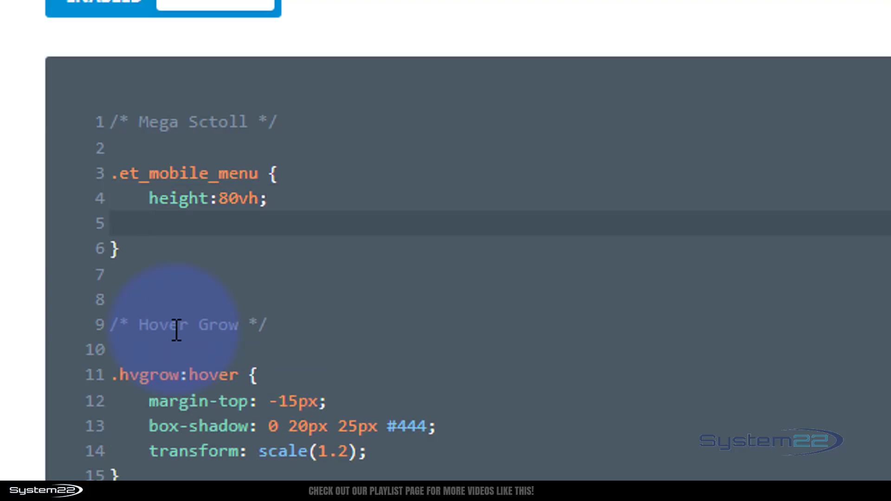
{"action": "type", "text": "overflow:"}
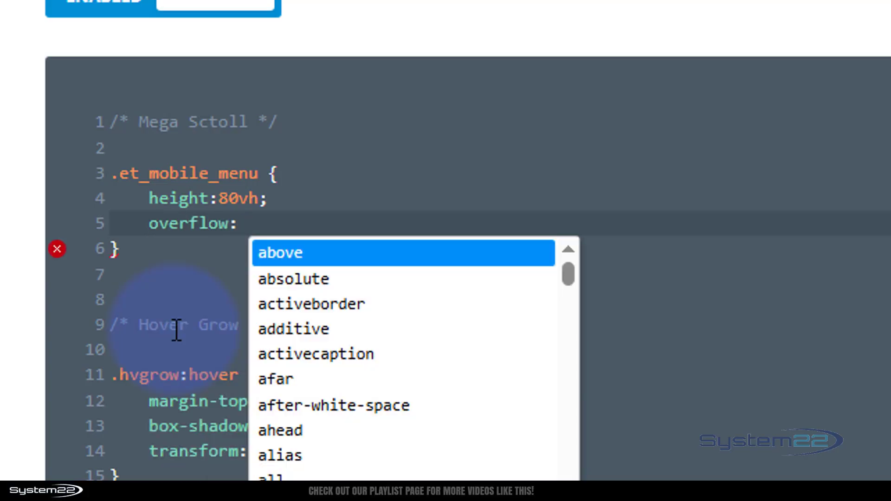
{"action": "type", "text": " scroll"}
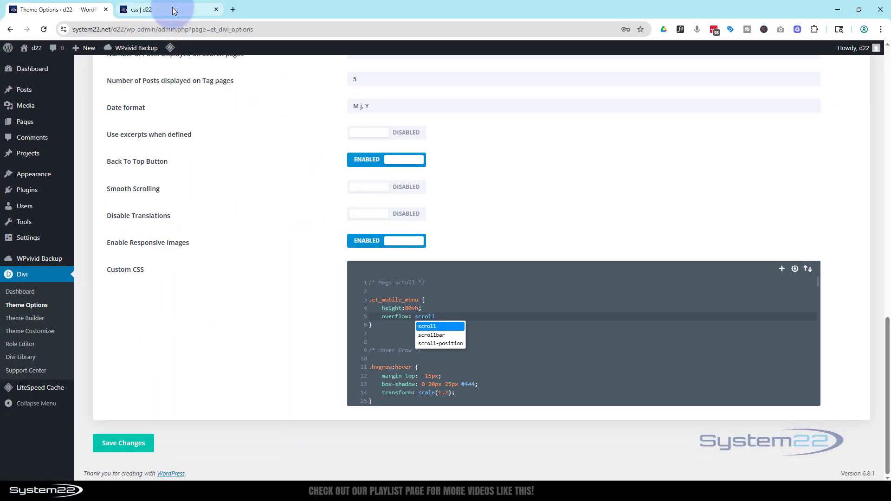
{"action": "left_click", "coordinate": [172, 7]}
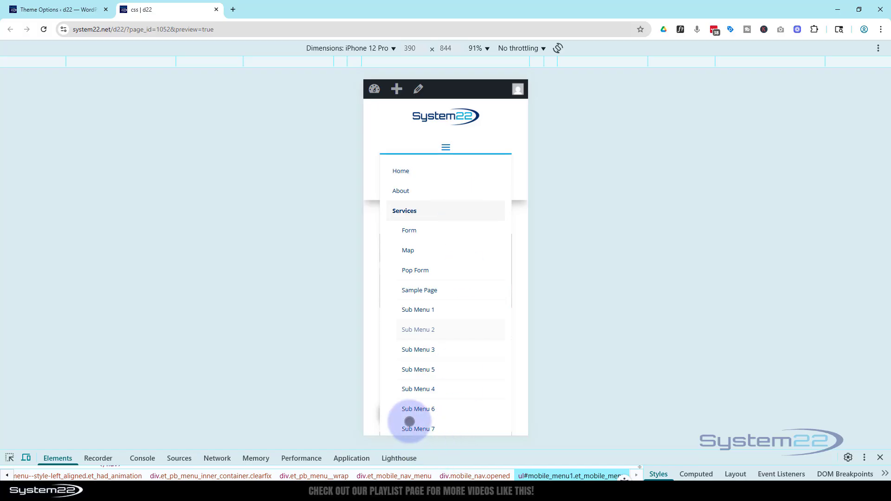
{"action": "scroll", "coordinate": [446, 395], "scroll_direction": "down", "scroll_amount": 1}
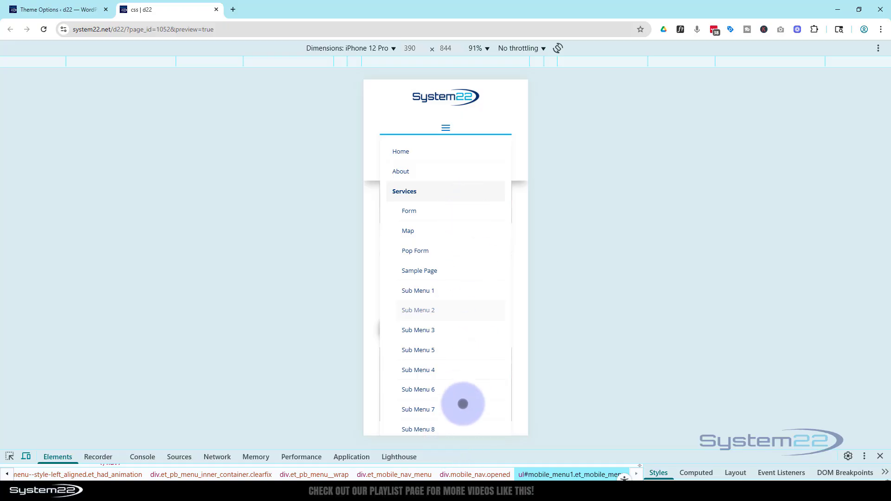
{"action": "left_click", "coordinate": [81, 9]}
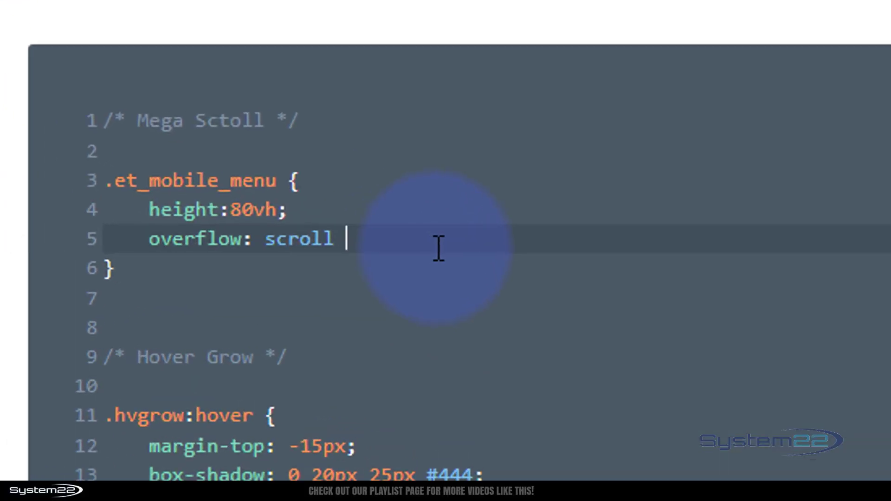
{"action": "type", "text": "!im"}
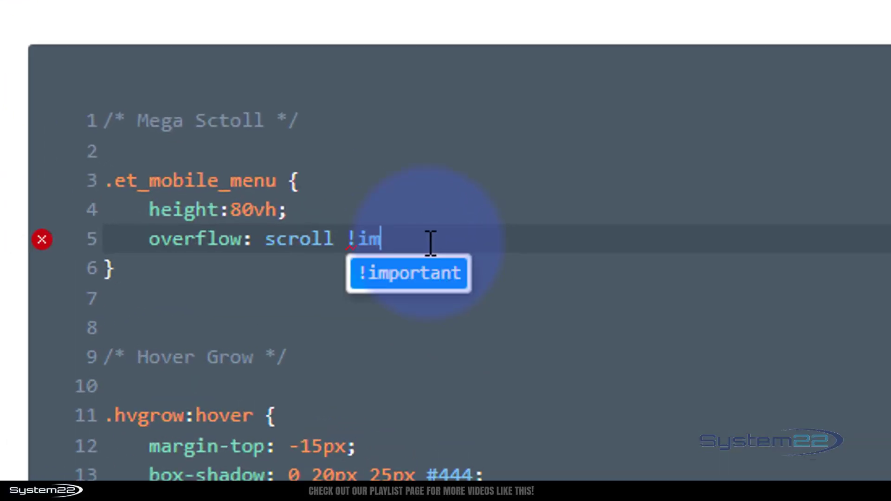
{"action": "type", "text": "portant"}
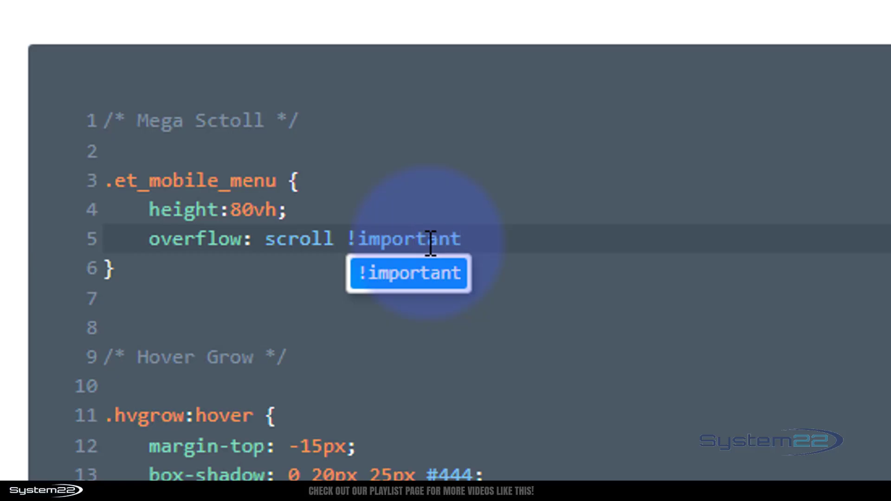
{"action": "type", "text": ";"}
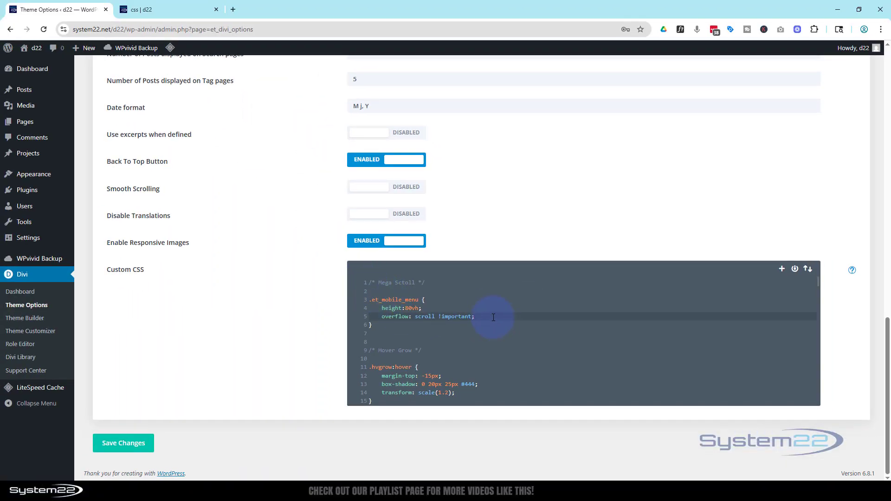
Step: Save the Custom CSS changes and reload the mobile preview
{"action": "left_click", "coordinate": [137, 446]}
{"action": "left_click", "coordinate": [175, 9]}
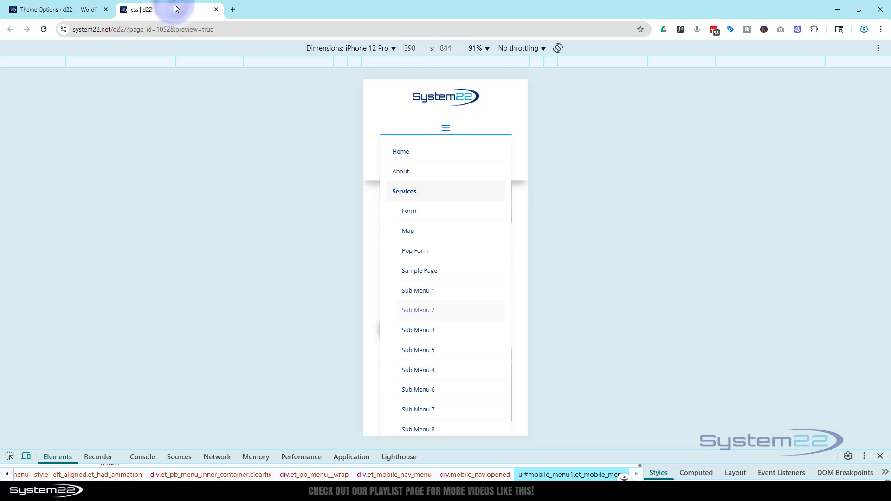
{"action": "left_click", "coordinate": [43, 29]}
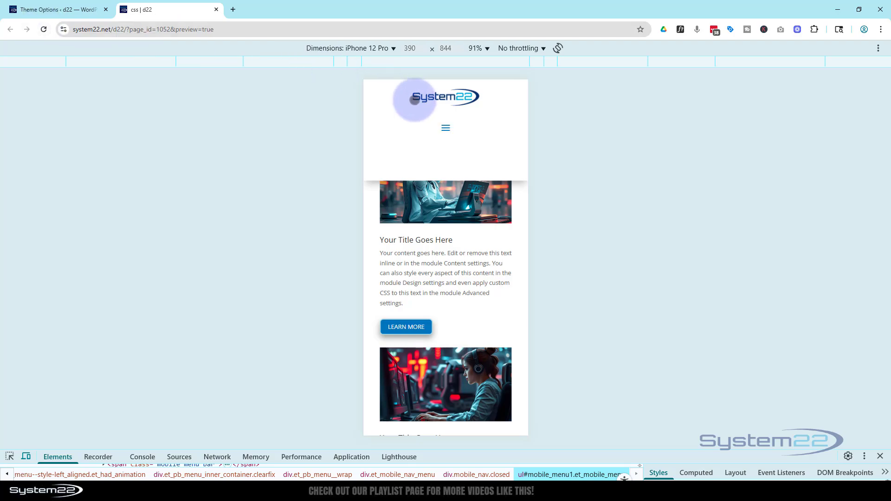
Step: Open the mobile menu and scroll through it inside its limited-height panel
{"action": "left_click", "coordinate": [446, 128]}
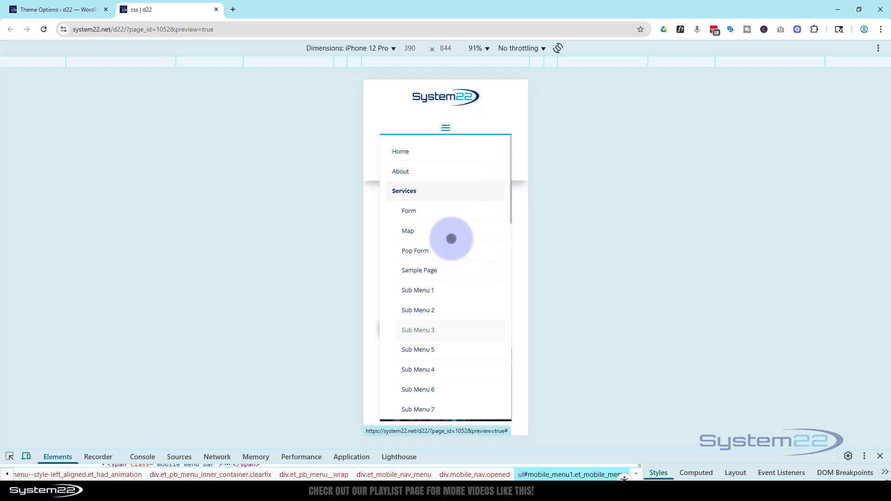
{"action": "scroll", "coordinate": [451, 238], "scroll_direction": "down", "scroll_amount": 3}
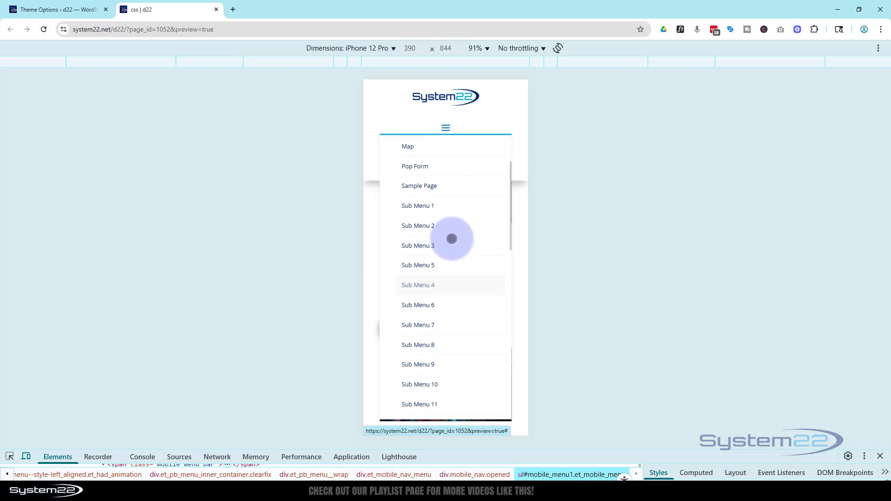
{"action": "scroll", "coordinate": [452, 239], "scroll_direction": "down", "scroll_amount": 7}
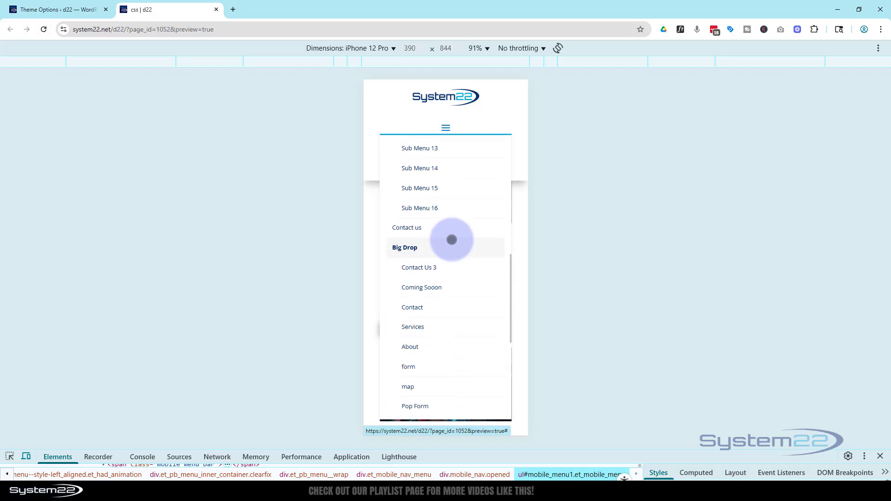
{"action": "scroll", "coordinate": [452, 240], "scroll_direction": "down", "scroll_amount": 5}
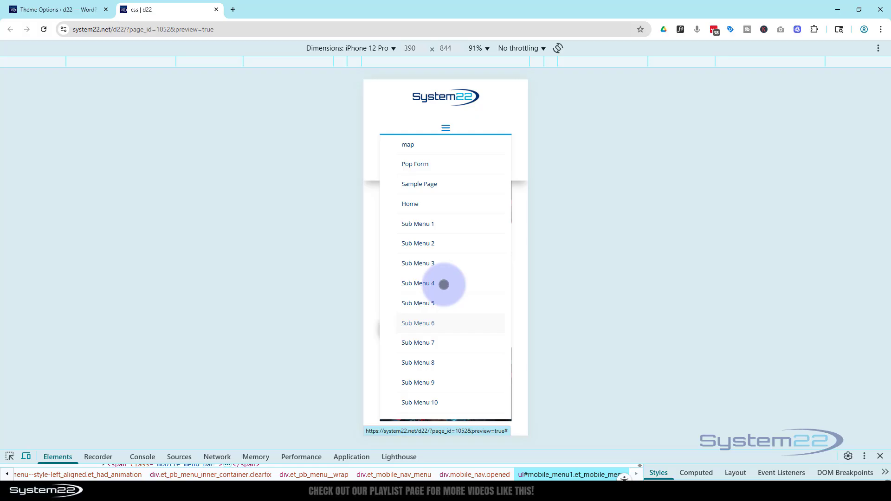
{"action": "scroll", "coordinate": [444, 284], "scroll_direction": "up", "scroll_amount": 10}
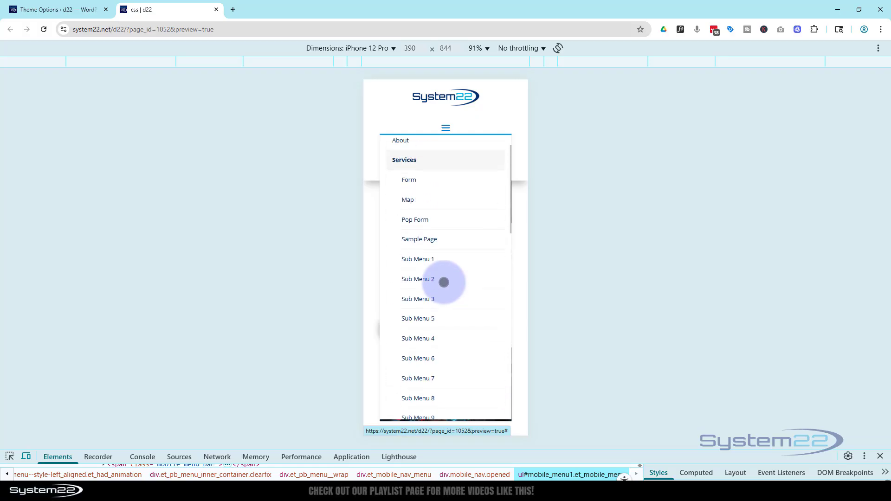
{"action": "scroll", "coordinate": [443, 283], "scroll_direction": "up", "scroll_amount": 4}
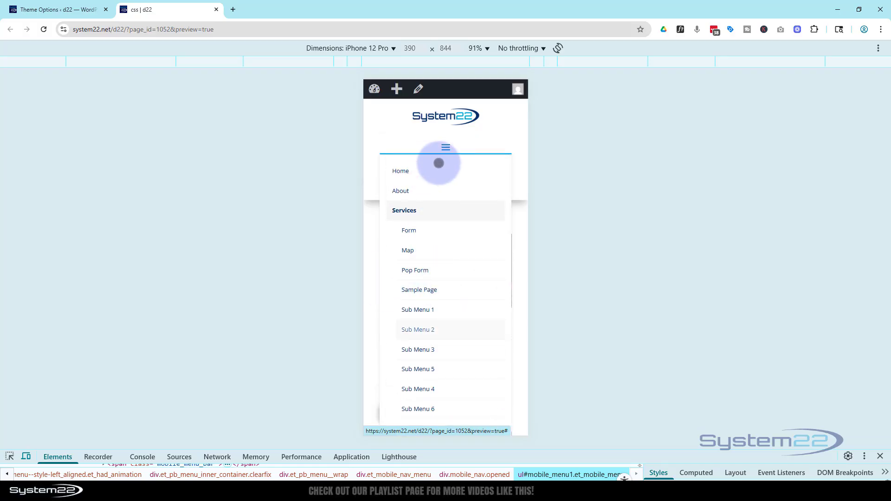
{"action": "left_click", "coordinate": [445, 148]}
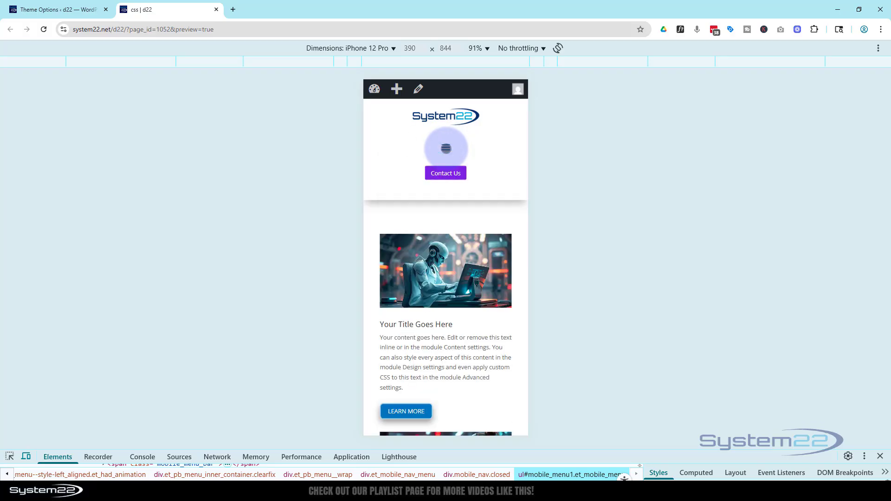
{"action": "left_click", "coordinate": [445, 149]}
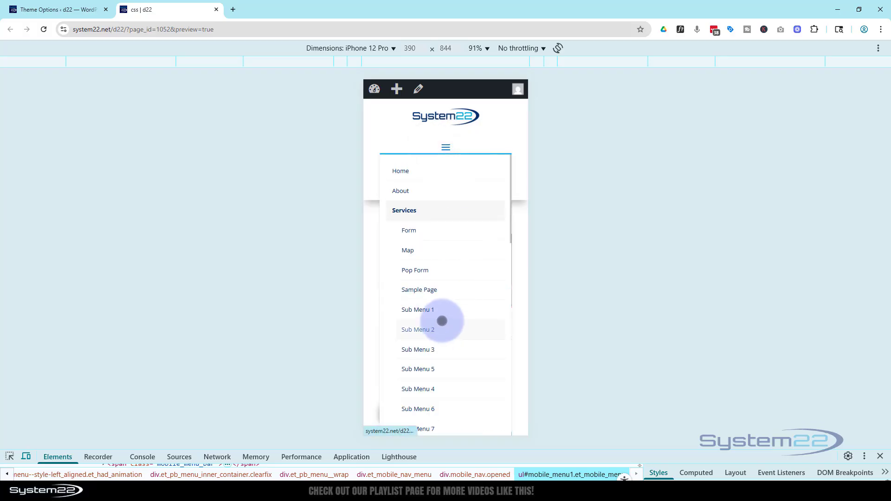
{"action": "scroll", "coordinate": [445, 318], "scroll_direction": "down", "scroll_amount": 2}
{"action": "scroll", "coordinate": [445, 317], "scroll_direction": "down", "scroll_amount": 12}
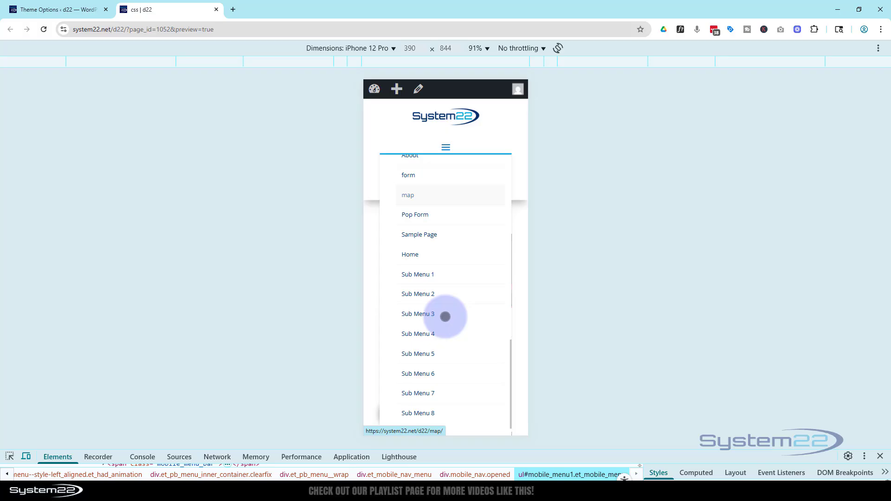
{"action": "scroll", "coordinate": [445, 316], "scroll_direction": "up", "scroll_amount": 10}
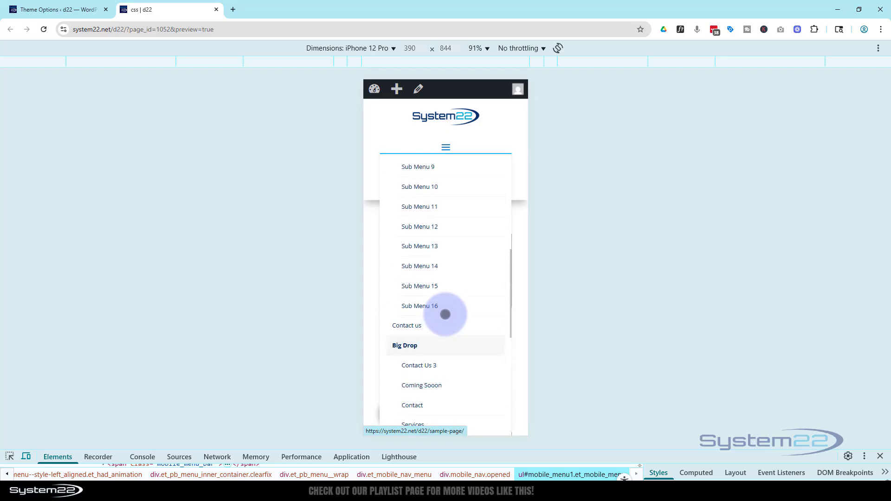
{"action": "scroll", "coordinate": [445, 315], "scroll_direction": "up", "scroll_amount": 3}
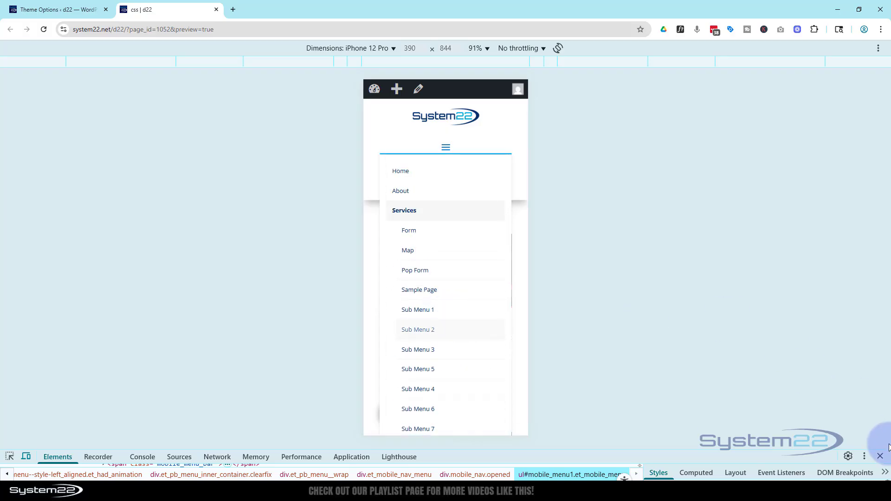
Step: Close DevTools and check the Services and Big Drop mega menus at desktop width
{"action": "left_click", "coordinate": [880, 456]}
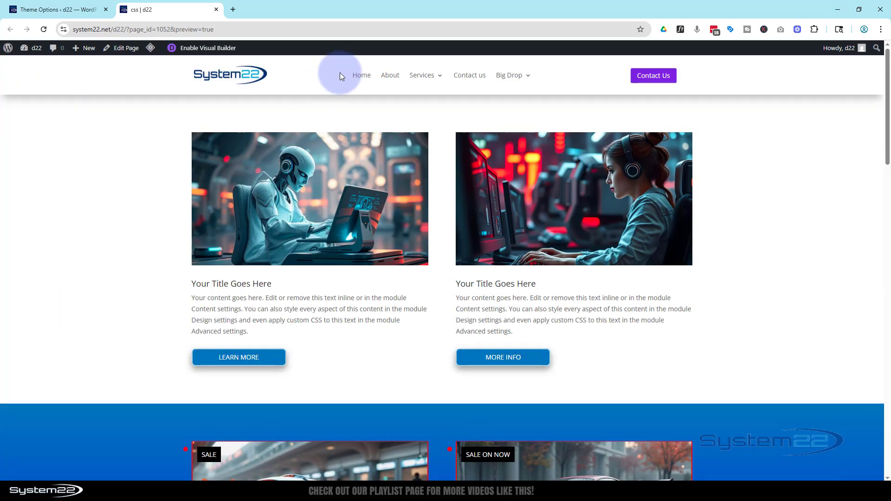
{"action": "mouse_move", "coordinate": [416, 85]}
{"action": "mouse_move", "coordinate": [515, 83]}
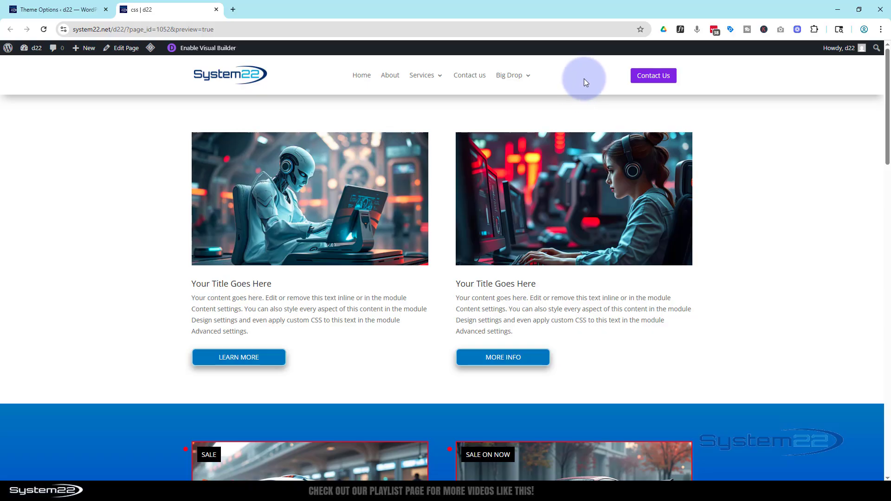
Step: Scroll the mobile menu again in device preview, then return to desktop width
{"action": "key", "text": "ctrl+shift+i"}
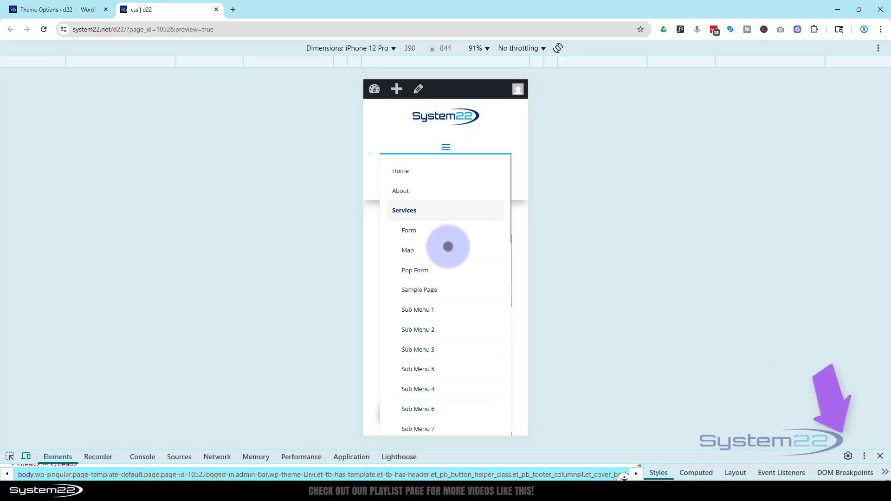
{"action": "scroll", "coordinate": [448, 247], "scroll_direction": "down", "scroll_amount": 10}
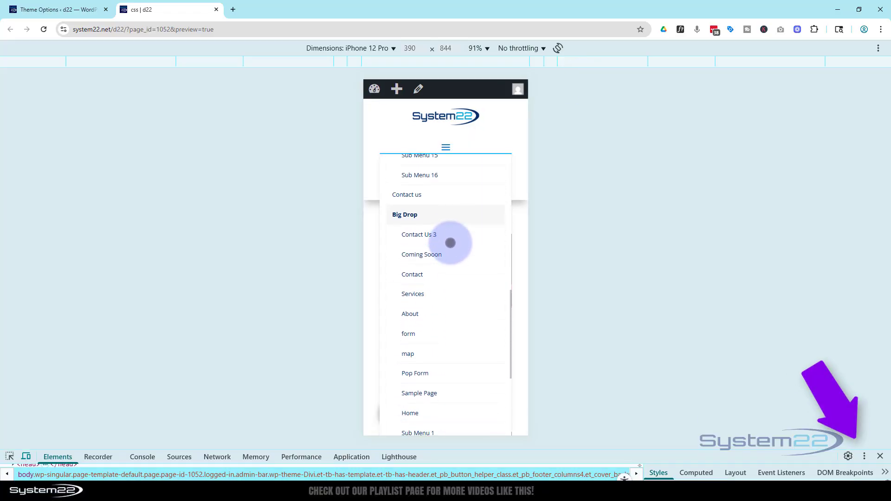
{"action": "scroll", "coordinate": [450, 242], "scroll_direction": "down", "scroll_amount": 4}
{"action": "scroll", "coordinate": [449, 242], "scroll_direction": "up", "scroll_amount": 10}
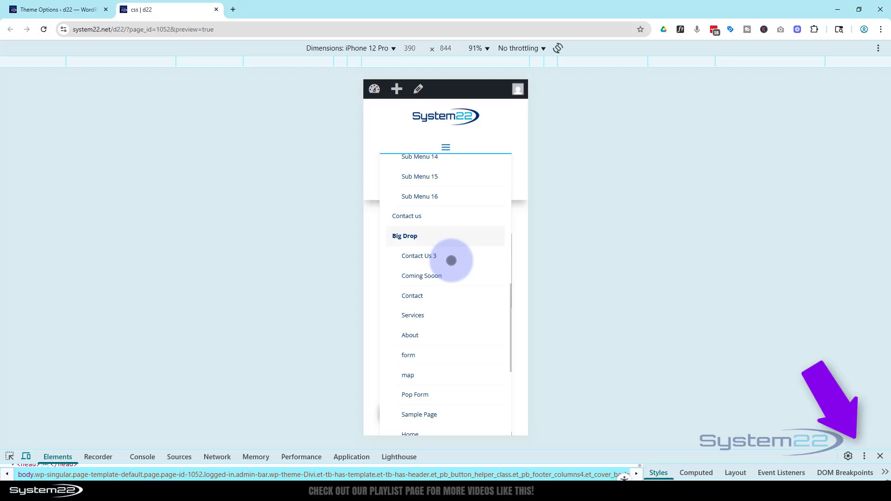
{"action": "scroll", "coordinate": [453, 258], "scroll_direction": "up", "scroll_amount": 2}
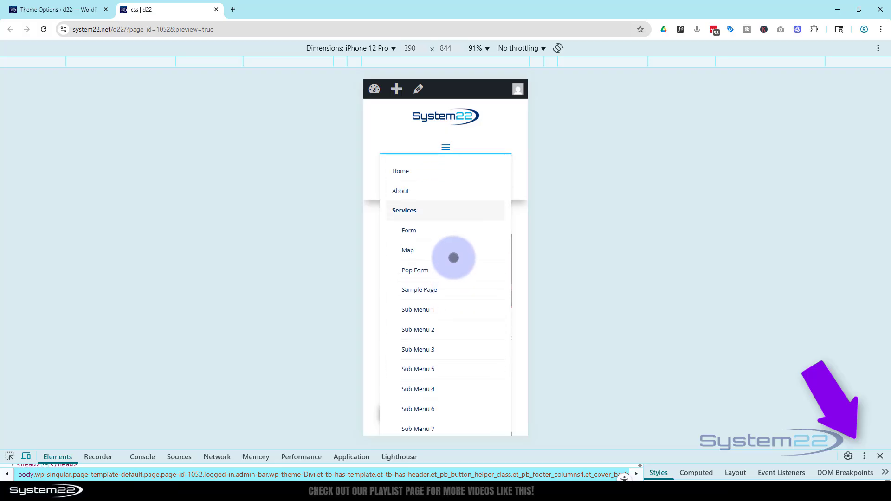
{"action": "scroll", "coordinate": [460, 232], "scroll_direction": "down", "scroll_amount": 15}
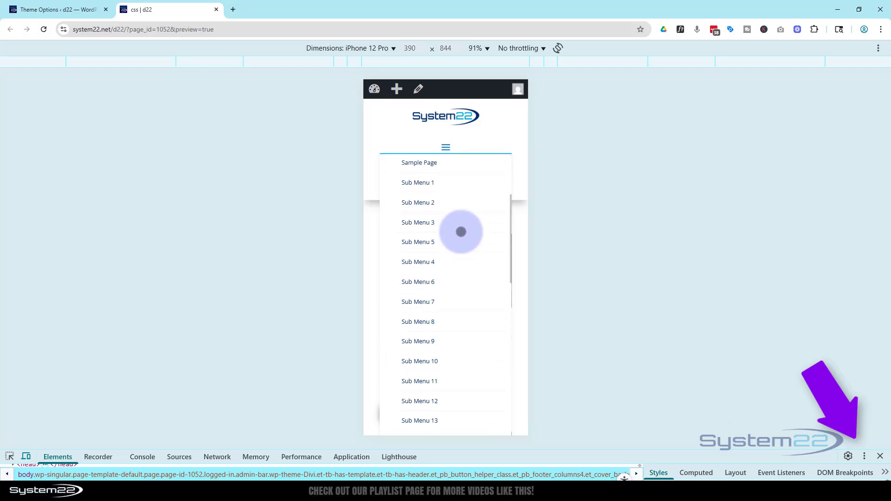
{"action": "scroll", "coordinate": [461, 231], "scroll_direction": "down", "scroll_amount": 1}
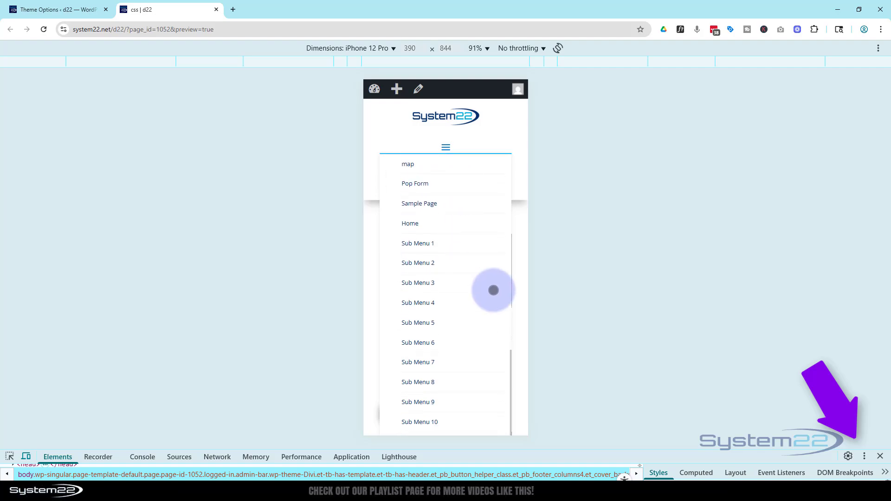
{"action": "left_click", "coordinate": [880, 457]}
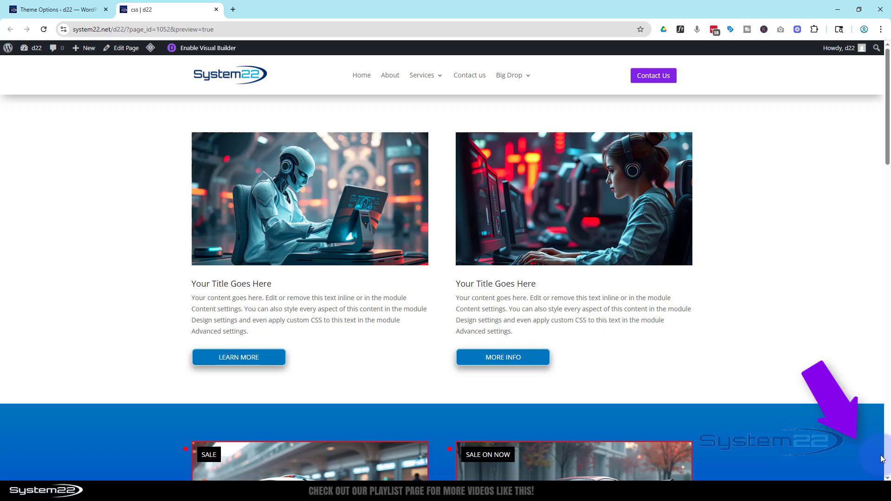